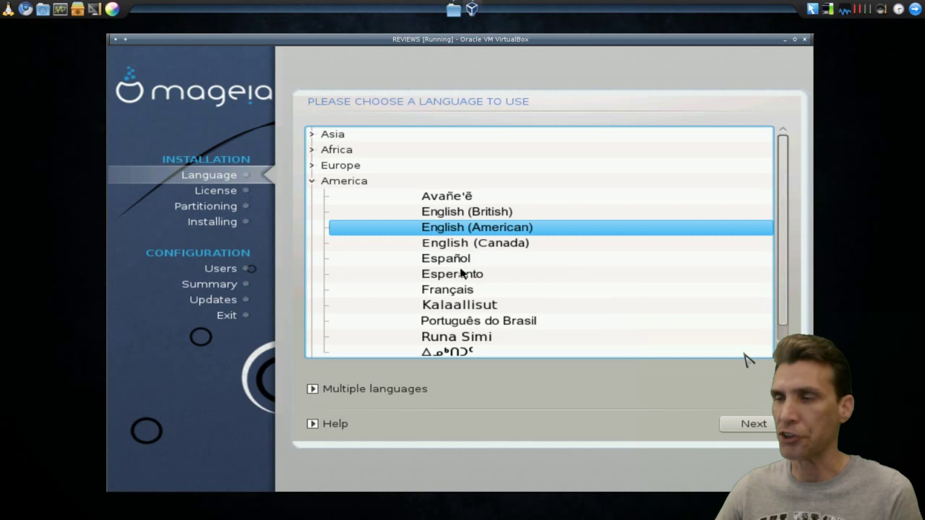
# Confirm the language, accept the license agreement and keep the US keyboard layout.
pyautogui.press('Return')
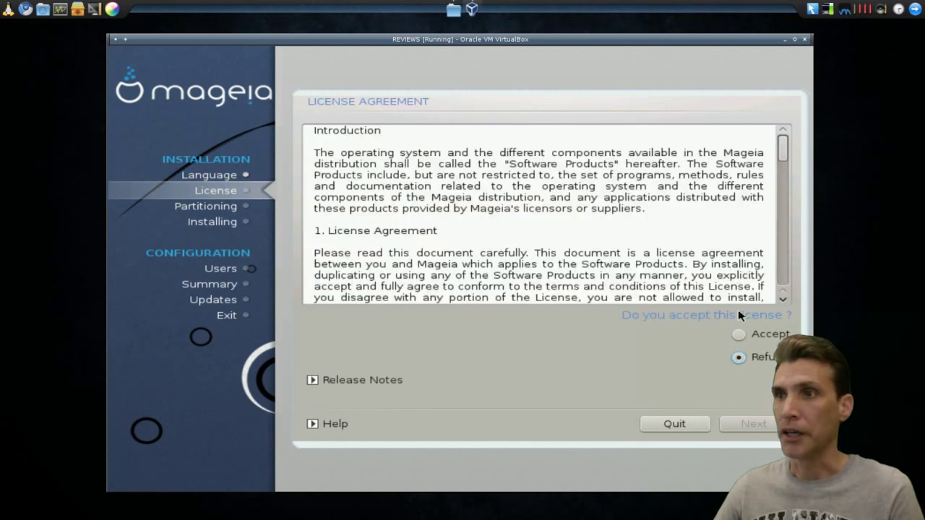
pyautogui.click(739, 335)
pyautogui.click(749, 425)
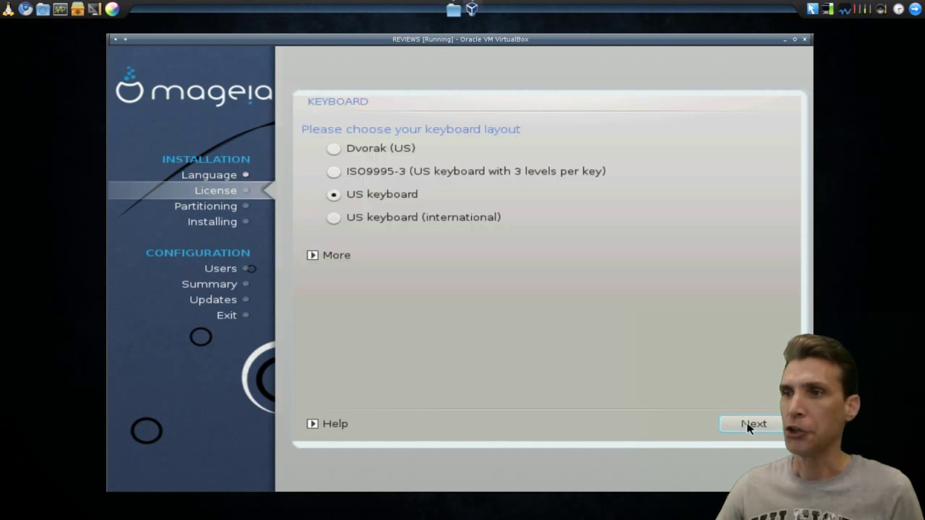
pyautogui.click(748, 425)
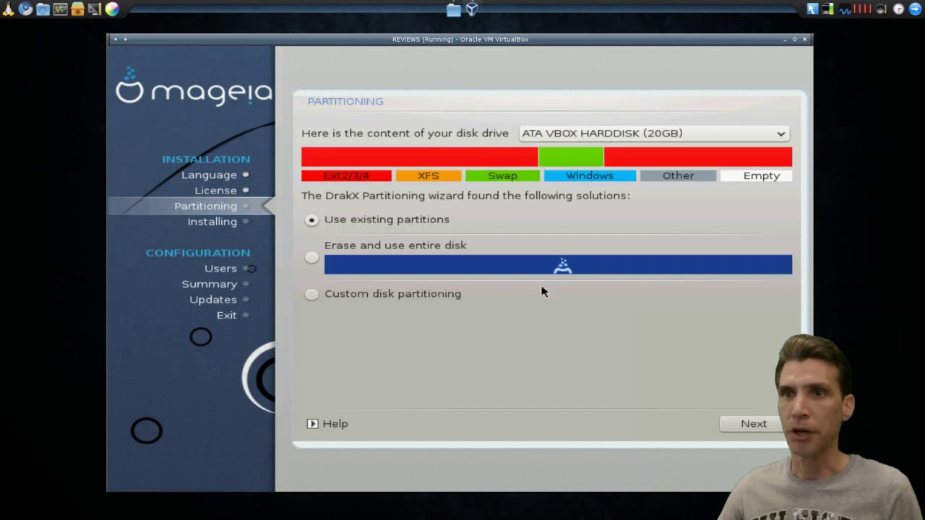
# Accept the default partitioning and choose None for supplementary media.
pyautogui.click(311, 259)
pyautogui.click(754, 425)
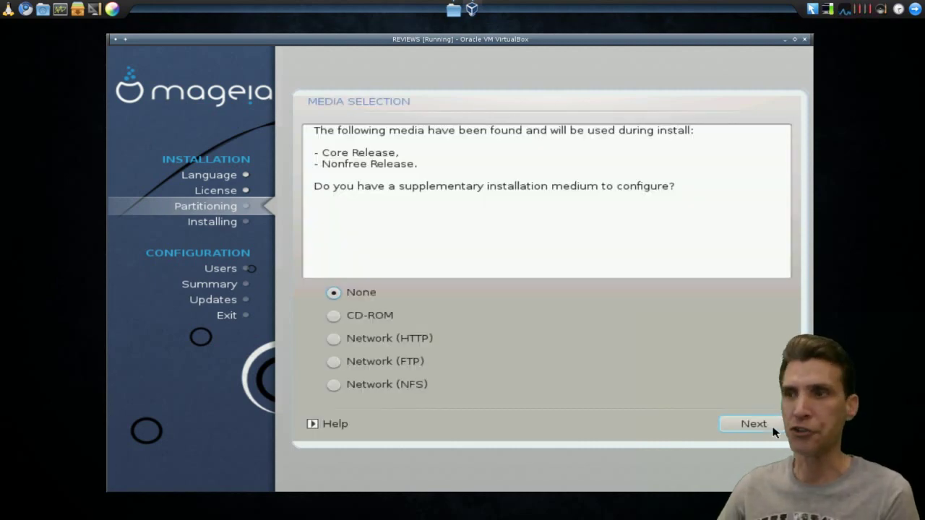
pyautogui.click(752, 424)
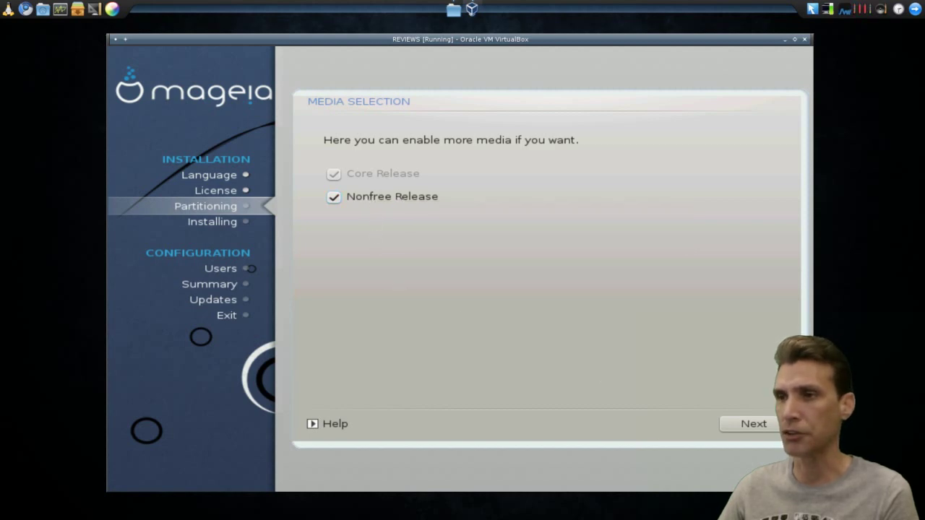
# Keep Core and Nonfree Release media, then pick KDE as the desktop after briefly trying Custom.
pyautogui.click(768, 429)
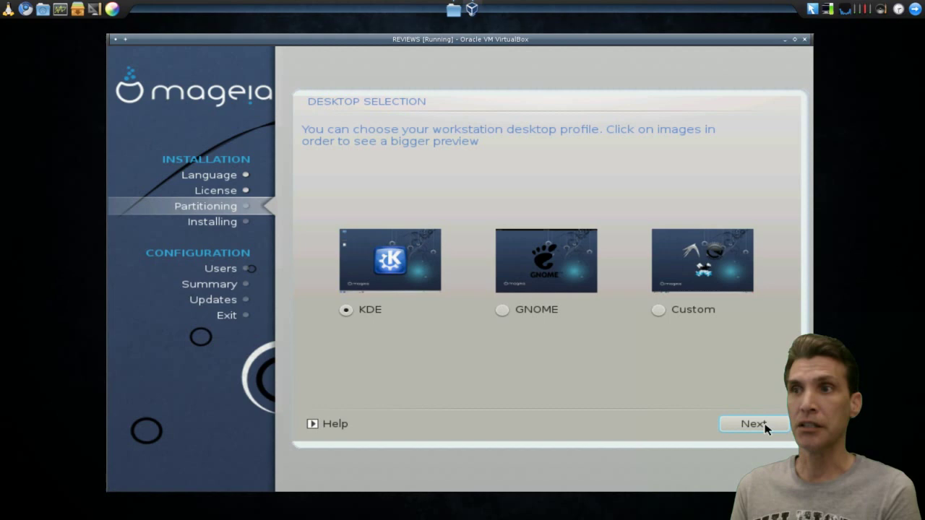
pyautogui.click(657, 309)
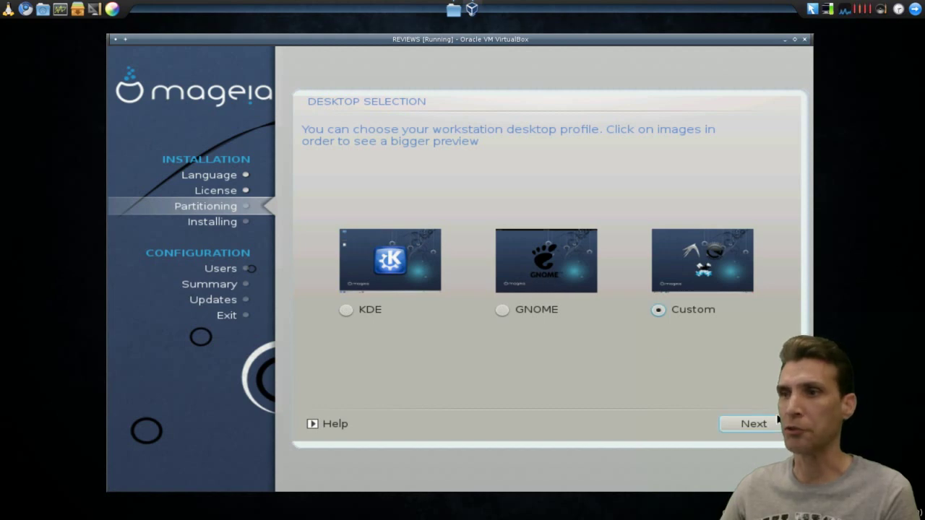
pyautogui.press('Left')
pyautogui.press('Left')
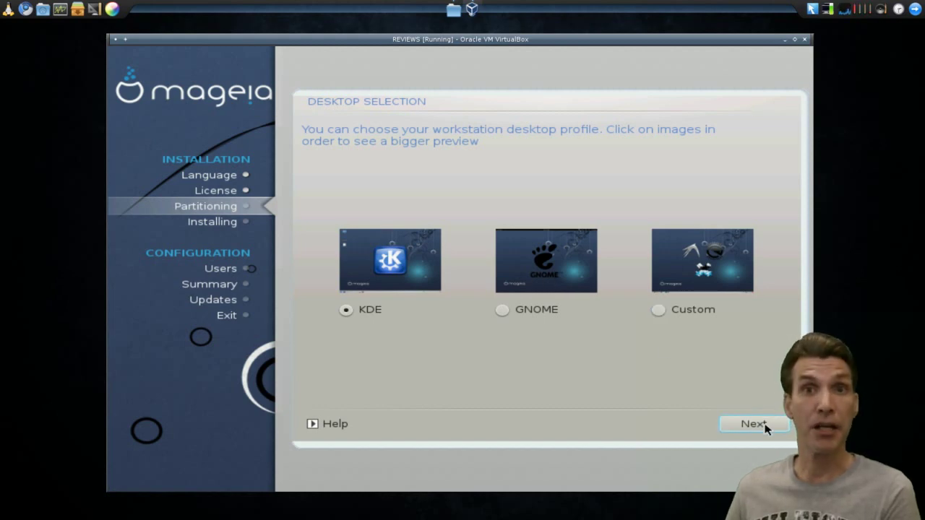
pyautogui.click(759, 425)
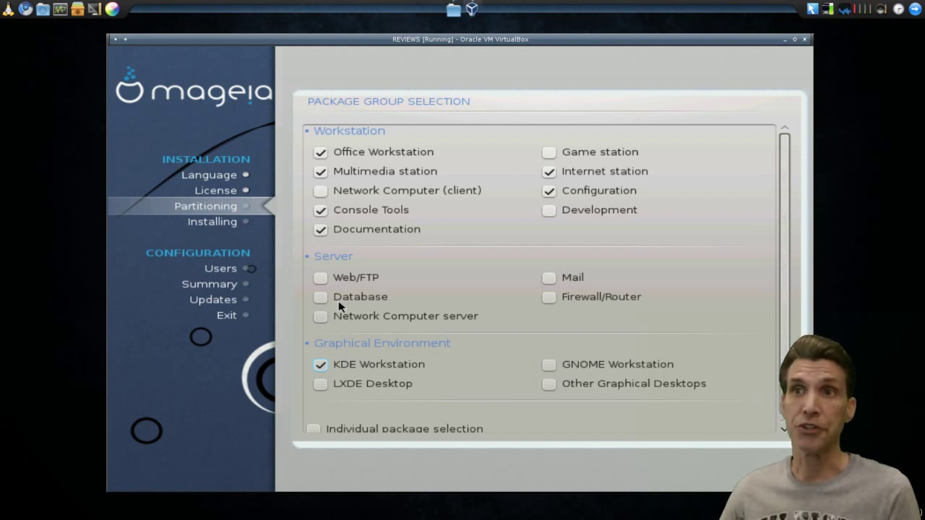
# Uncheck Office Workstation and check Game station, bringing the total to 3374 / 9330 MB.
pyautogui.click(323, 158)
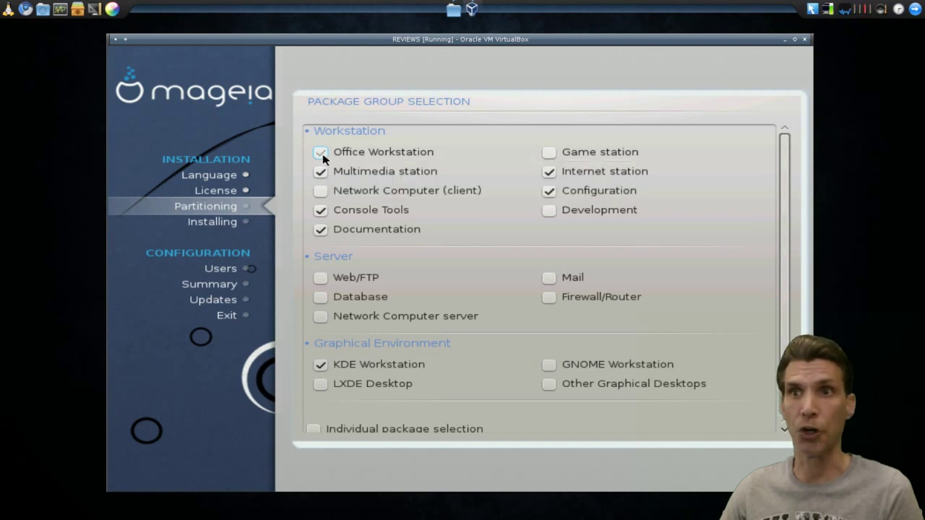
pyautogui.click(549, 153)
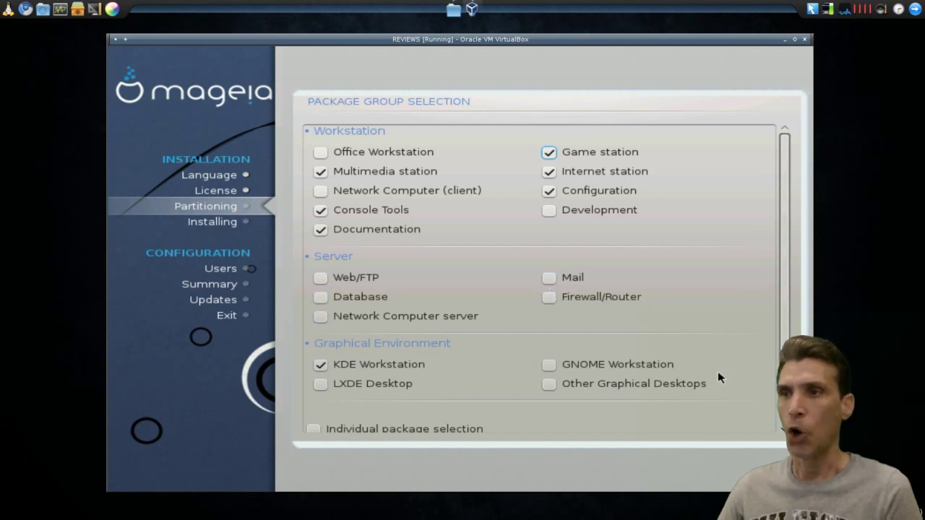
pyautogui.scroll(-2, 716, 325)
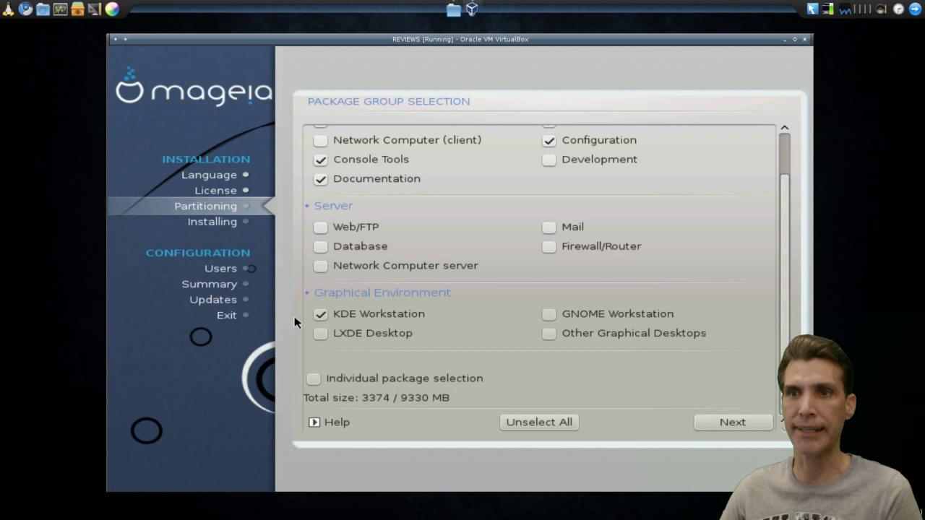
# Replace KDE Workstation with LXDE Desktop and Other Graphical Desktops, enabling individual package selection.
pyautogui.click(318, 316)
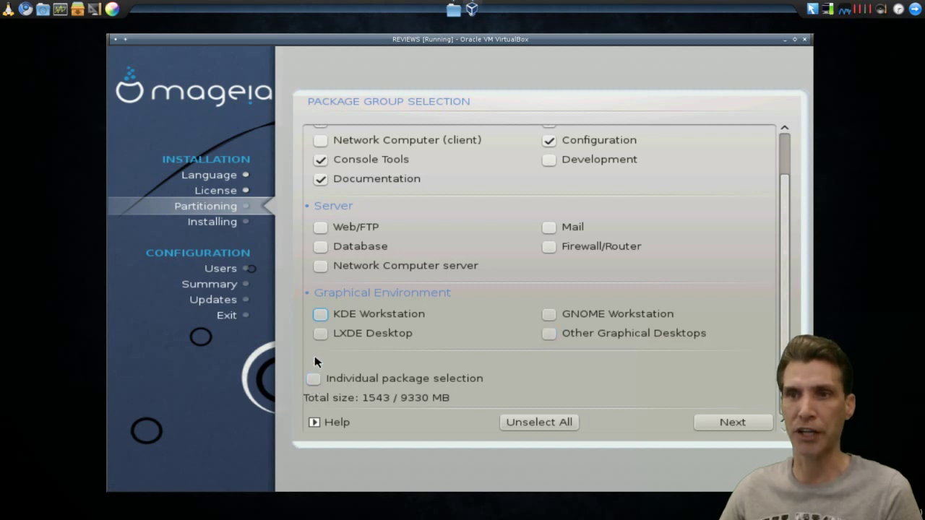
pyautogui.click(550, 334)
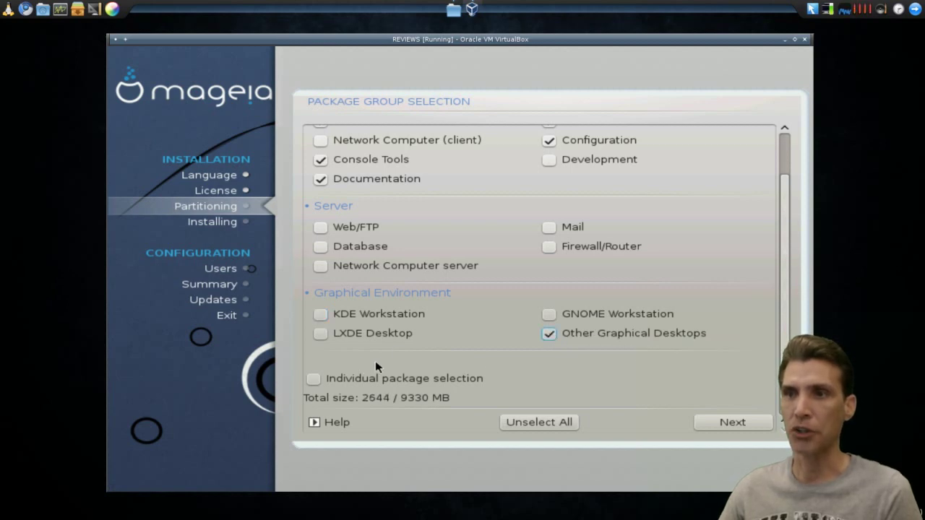
pyautogui.click(313, 380)
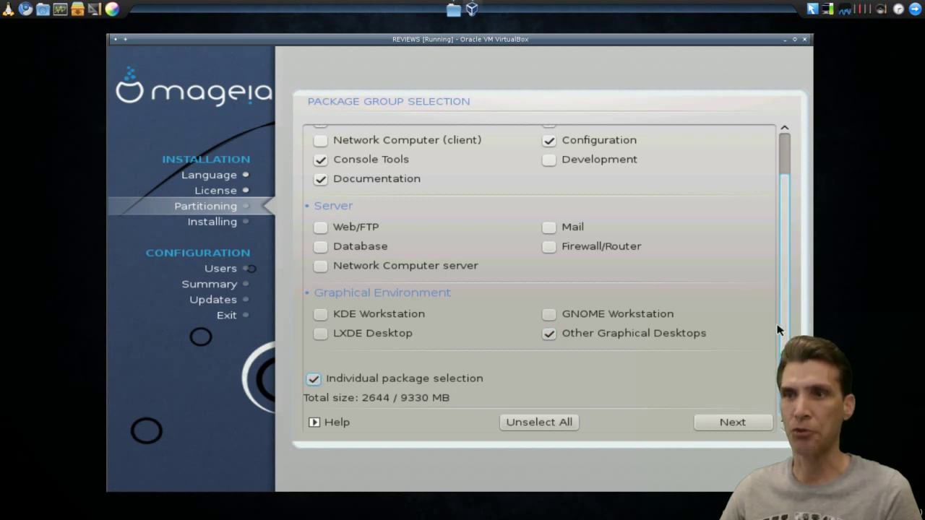
pyautogui.click(320, 334)
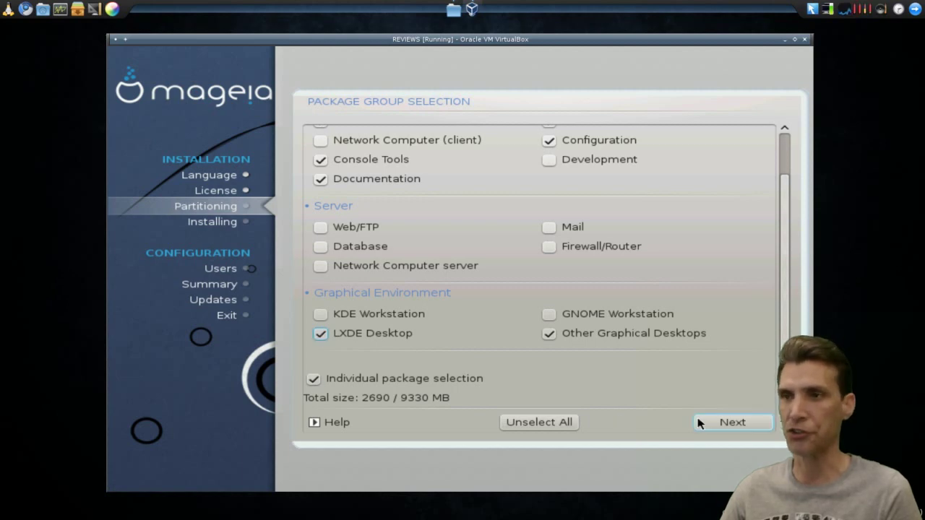
pyautogui.click(731, 422)
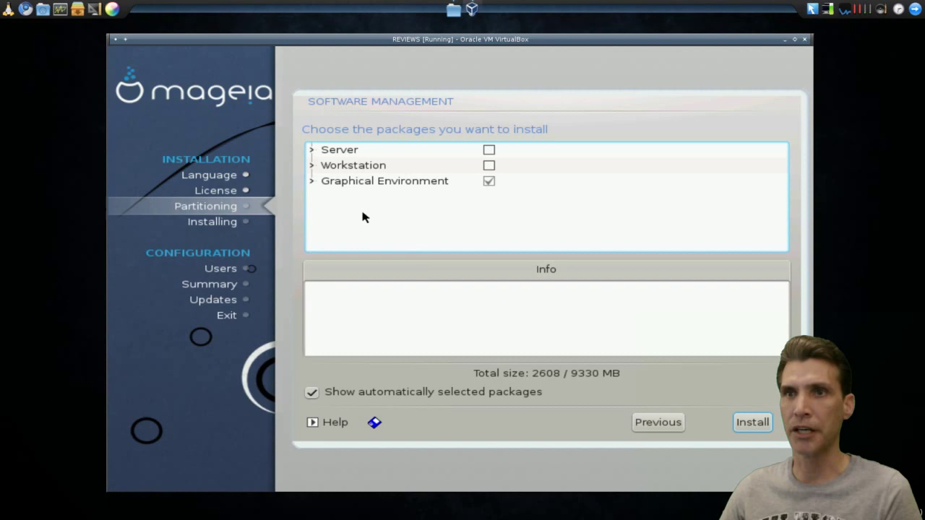
# Browse the Graphical Environment and Other Graphical Desktops packages, such as audacity and task-xfce-minimal, then dismiss the confirmation.
pyautogui.click(311, 182)
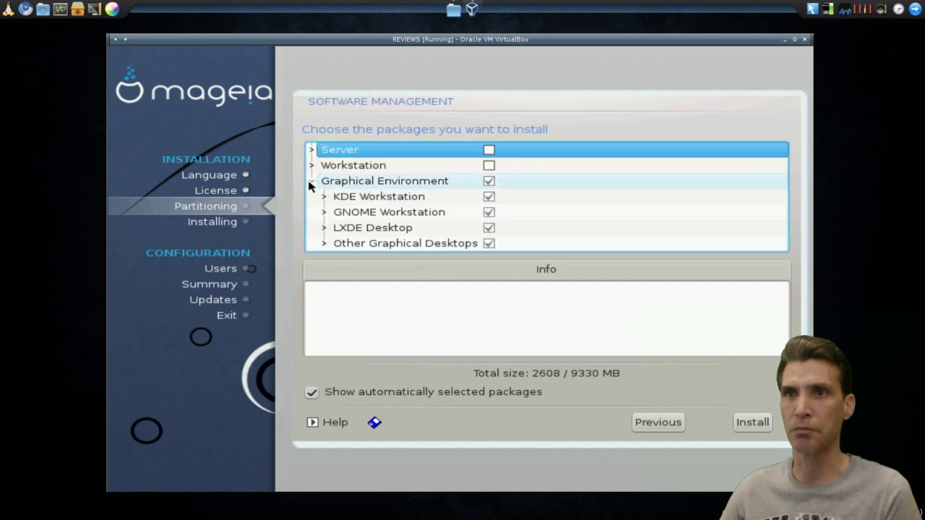
pyautogui.click(350, 246)
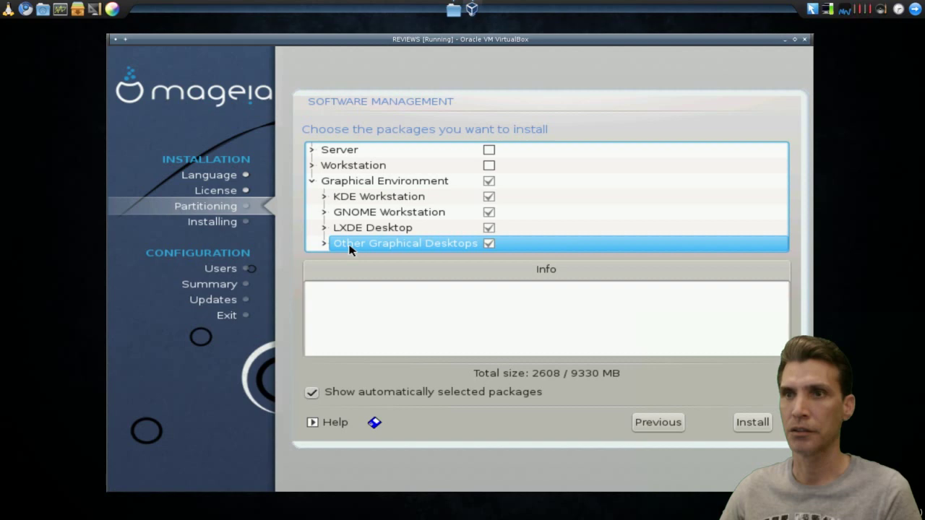
pyautogui.doubleClick(390, 244)
pyautogui.scroll(-10, 505, 224)
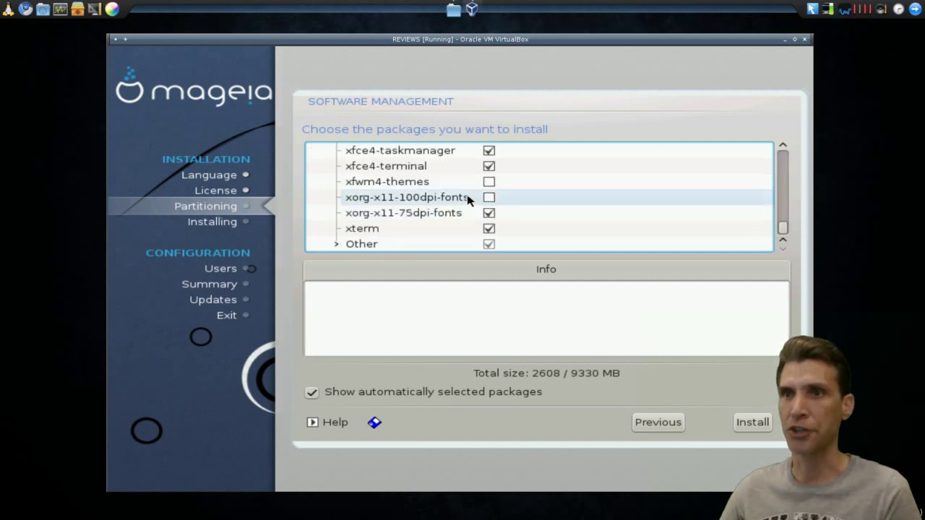
pyautogui.scroll(2, 470, 200)
pyautogui.scroll(8, 467, 200)
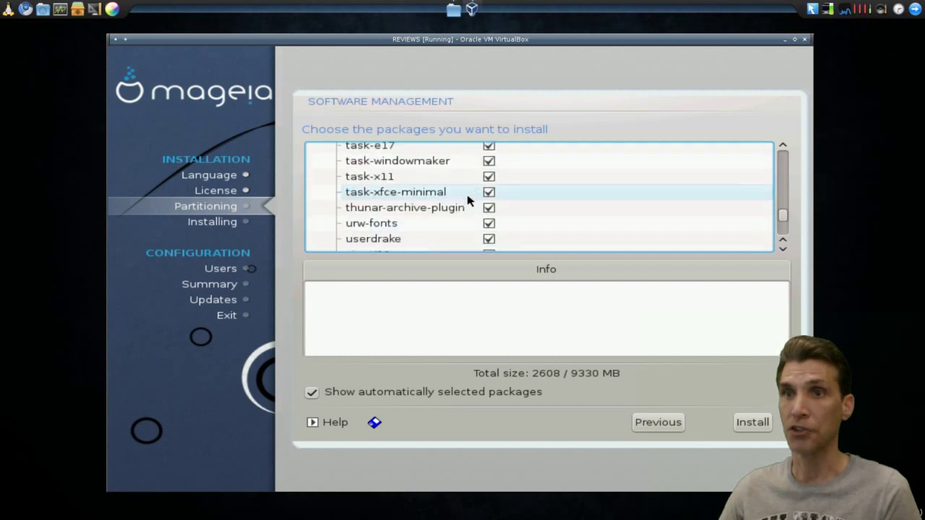
pyautogui.scroll(12, 469, 197)
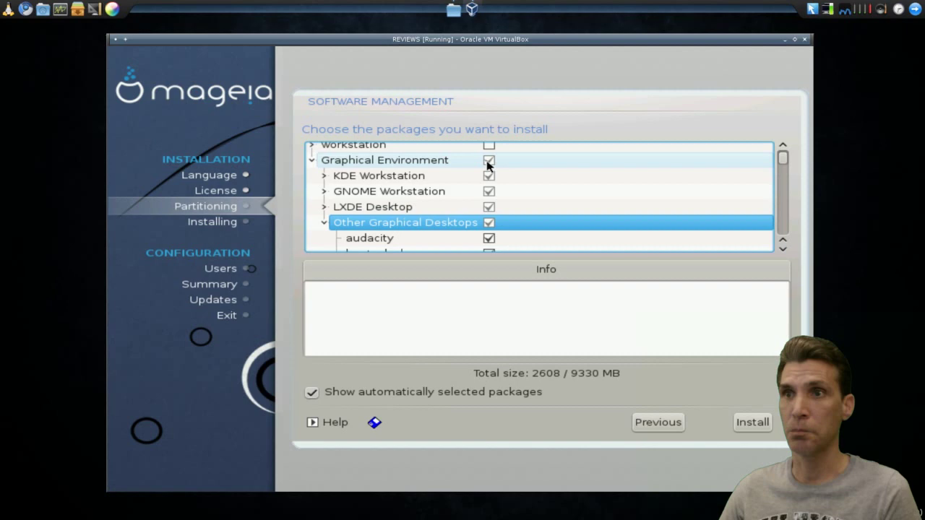
pyautogui.click(489, 164)
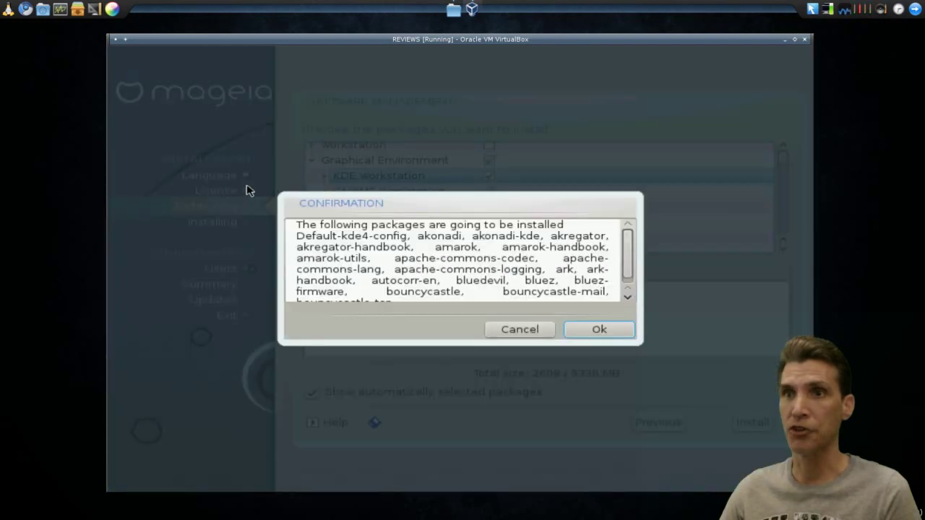
pyautogui.press('Return')
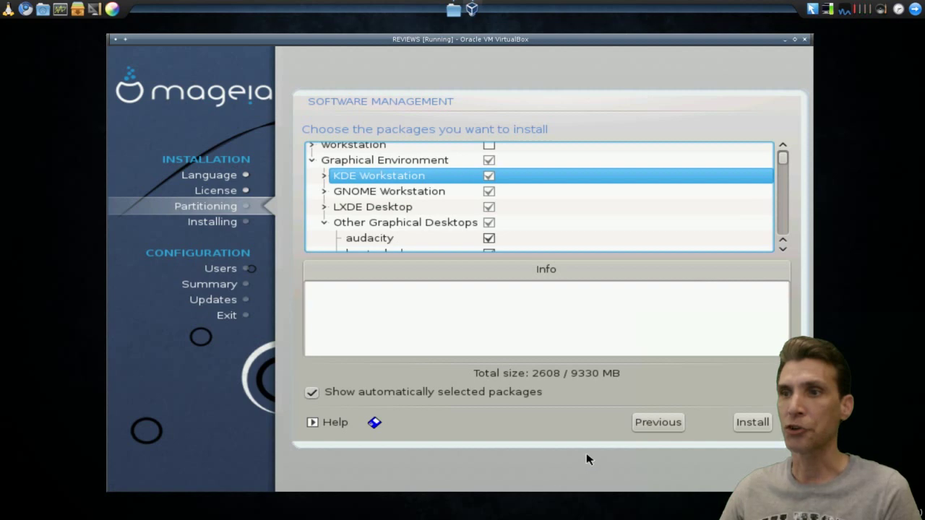
# Untick Other Graphical Desktops and individual package selection, then install the 2114 MB selection.
pyautogui.click(650, 426)
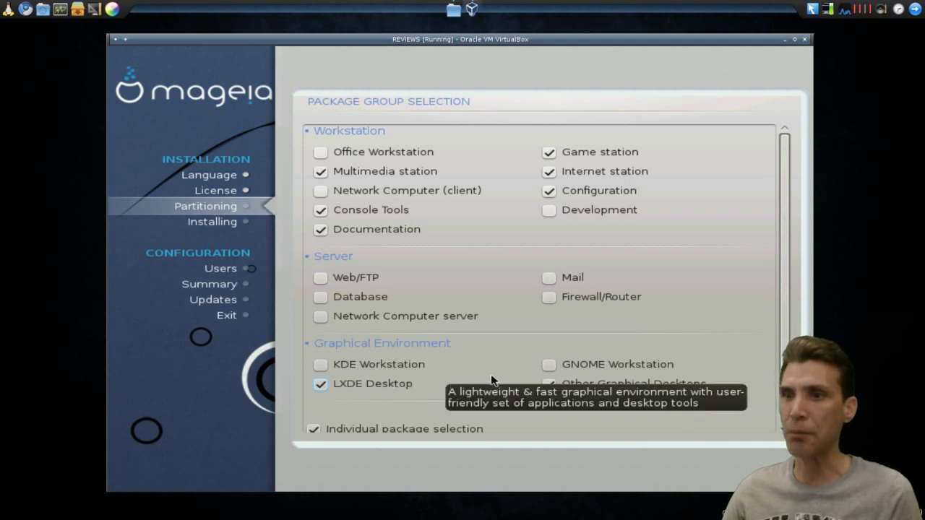
pyautogui.click(548, 386)
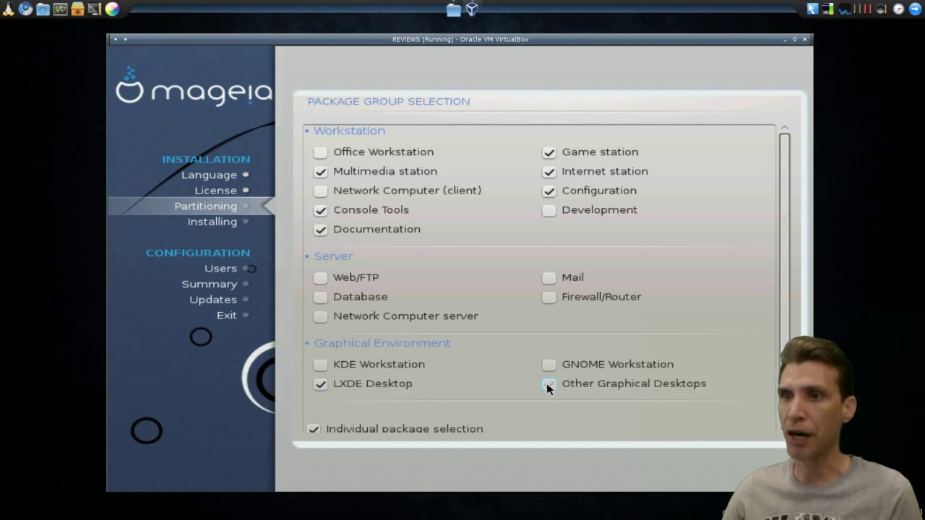
pyautogui.click(315, 431)
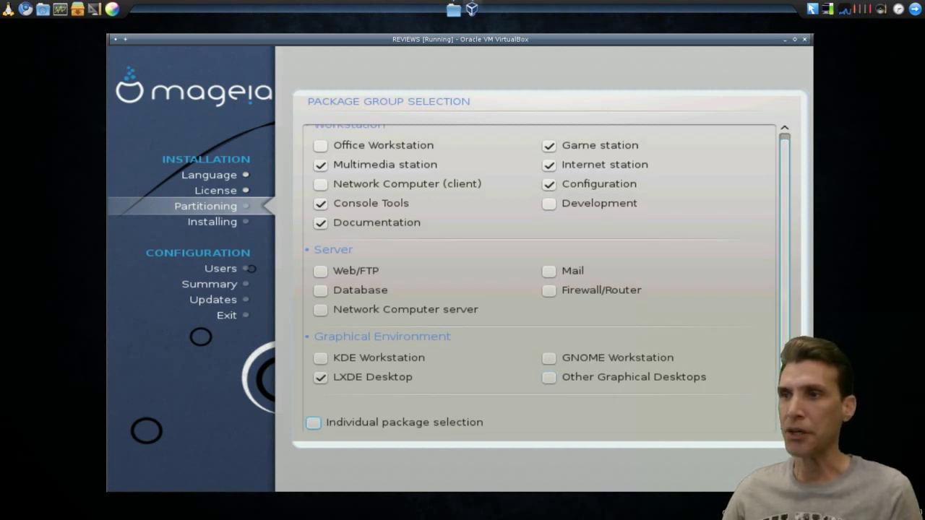
pyautogui.scroll(-2, 779, 405)
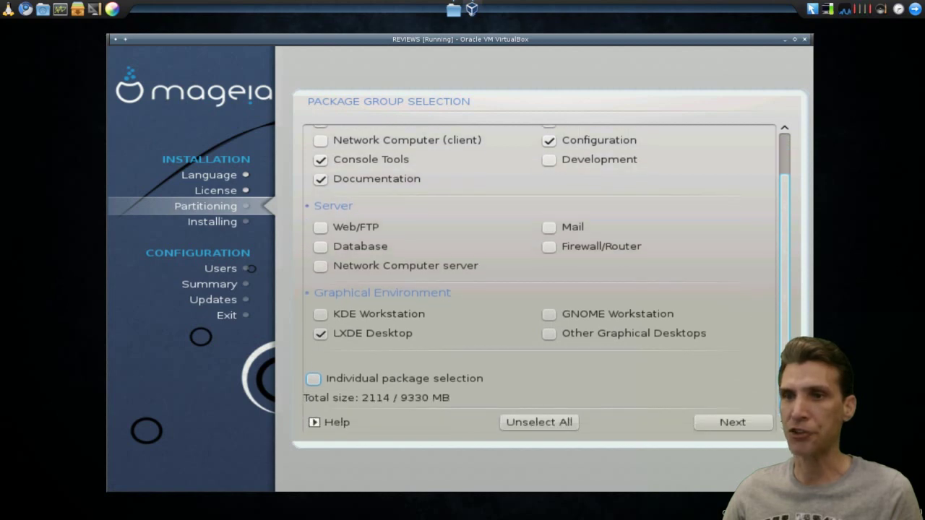
pyautogui.click(732, 423)
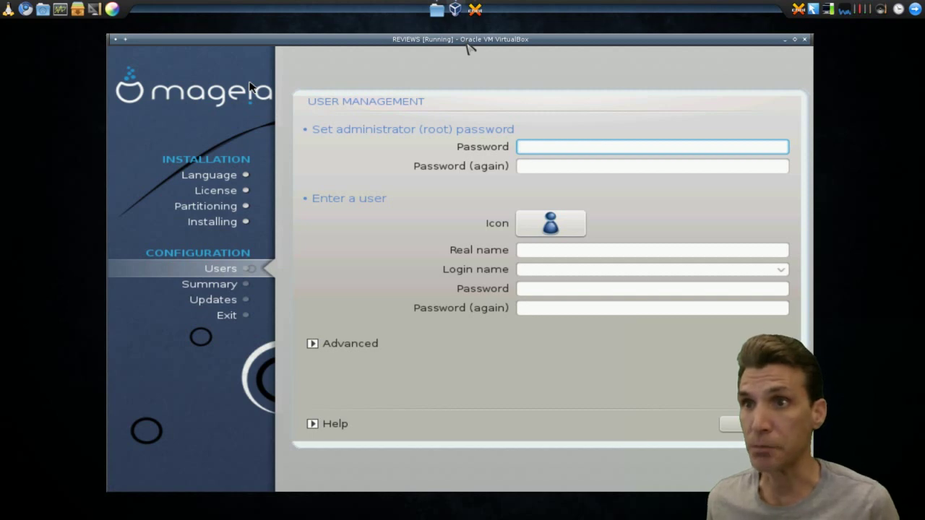
# Enter the root password and its confirmation.
pyautogui.write('********')
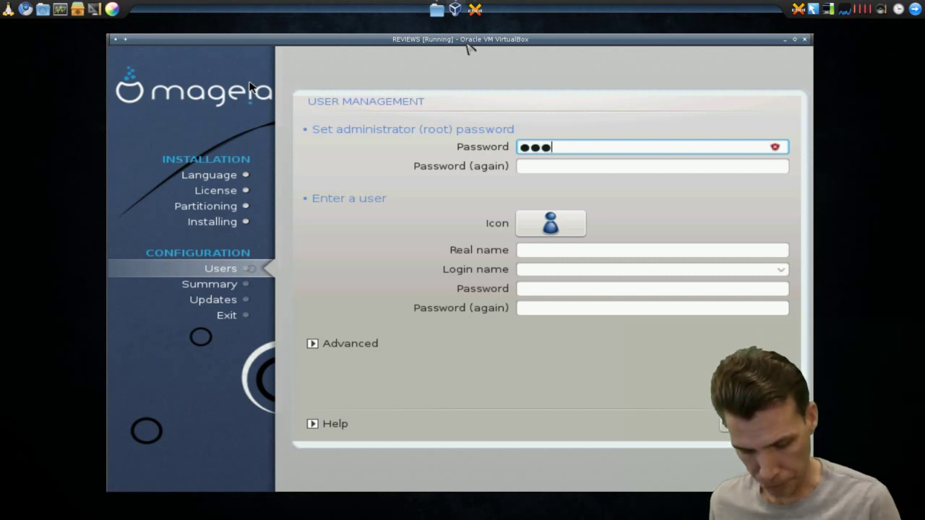
pyautogui.press('Tab')
pyautogui.write('********')
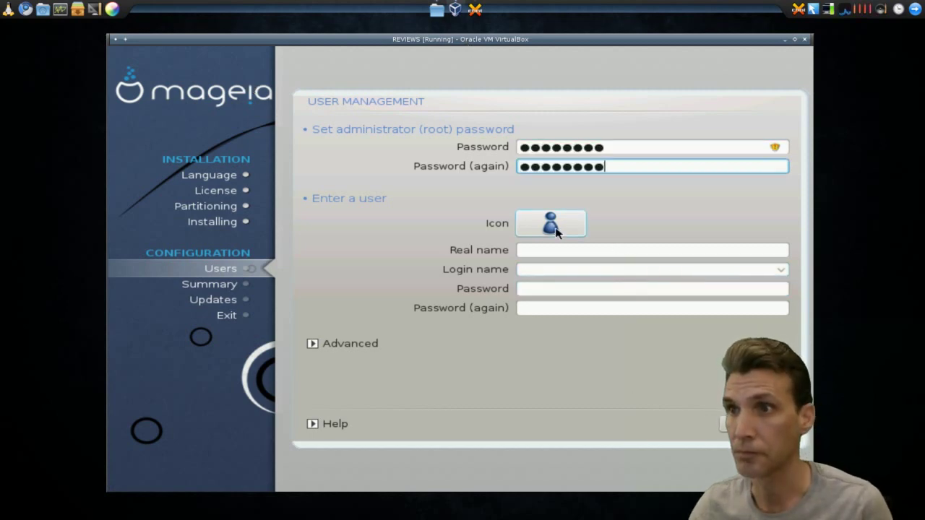
# Create the user account with a grey avatar, real name, login and password.
pyautogui.click(542, 223)
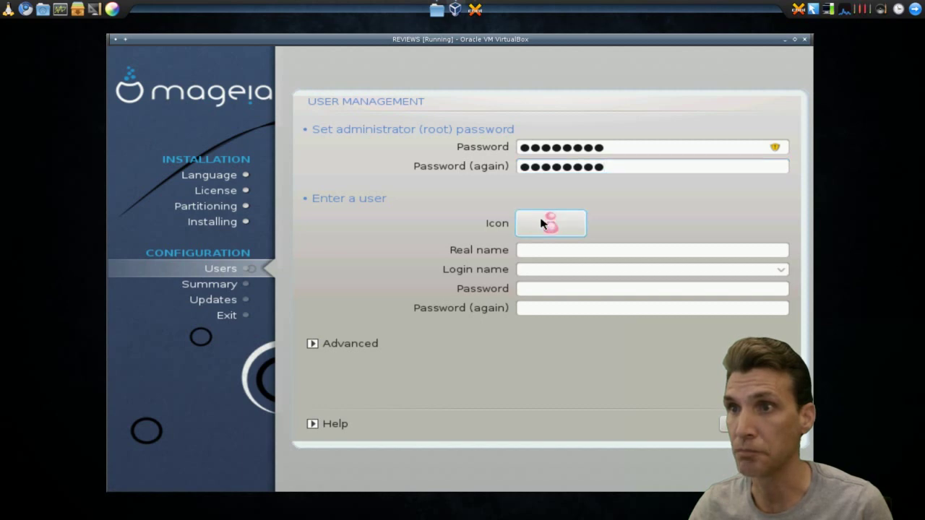
pyautogui.click(542, 223)
pyautogui.click(542, 224)
pyautogui.click(533, 228)
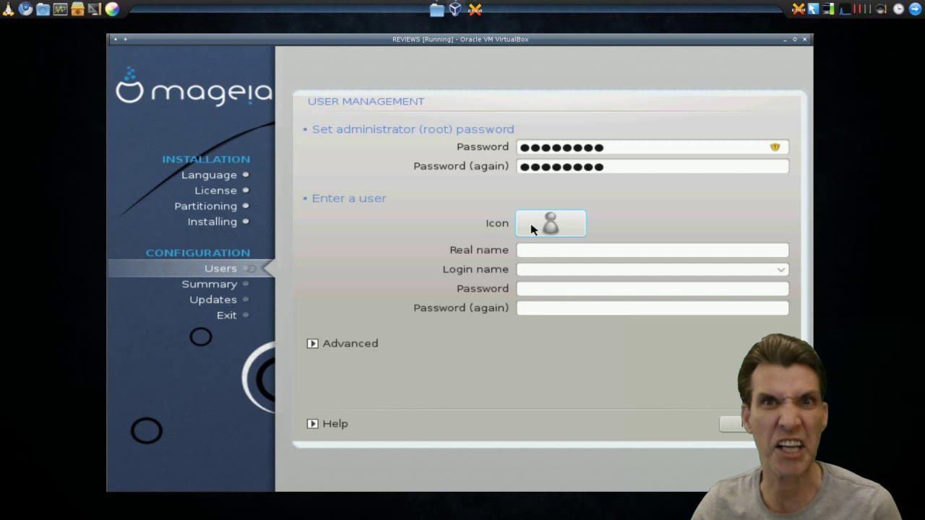
pyautogui.click(600, 250)
pyautogui.click(599, 249)
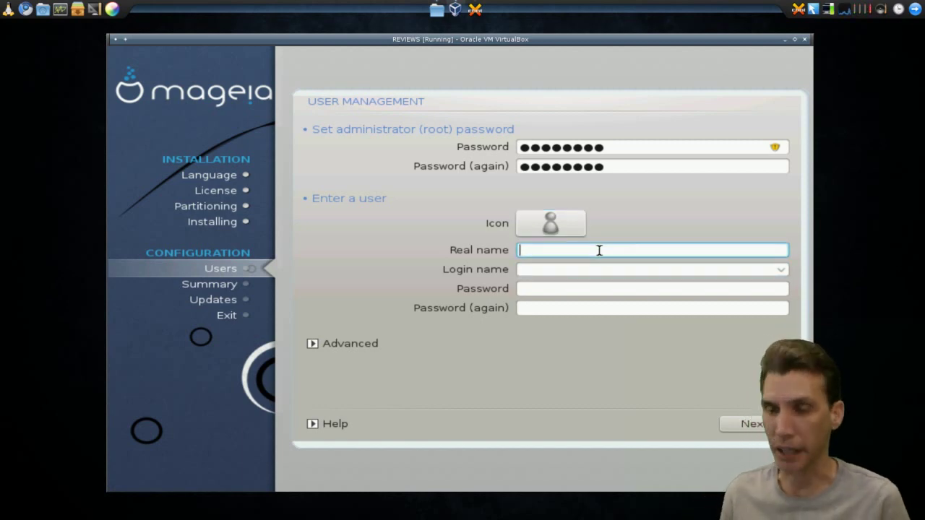
pyautogui.write('spatry')
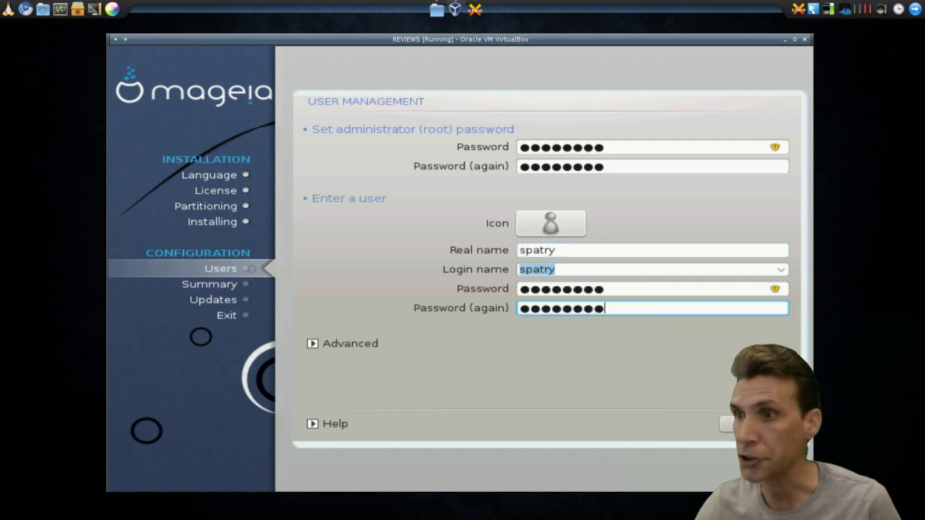
pyautogui.press('Return')
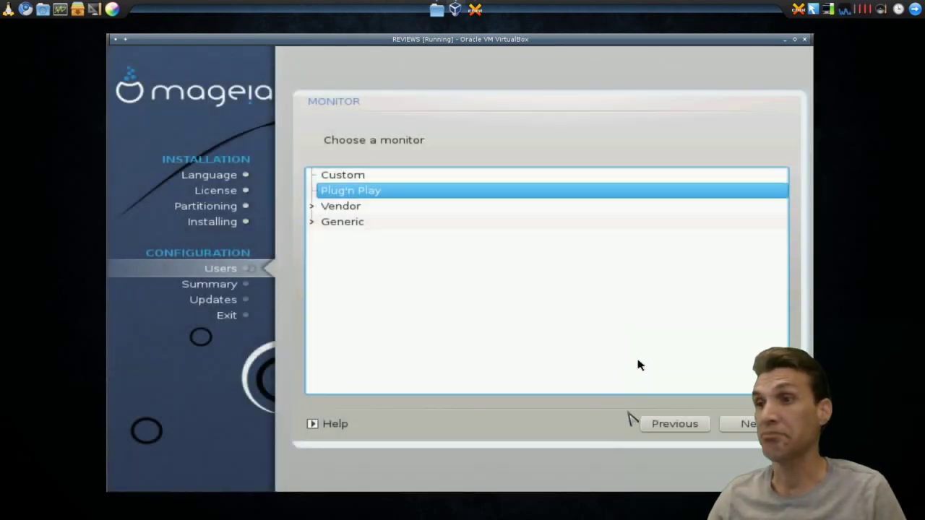
# Accept the Plug'n Play monitor and set the graphics card to VirtualBox virtual video card.
pyautogui.click(750, 425)
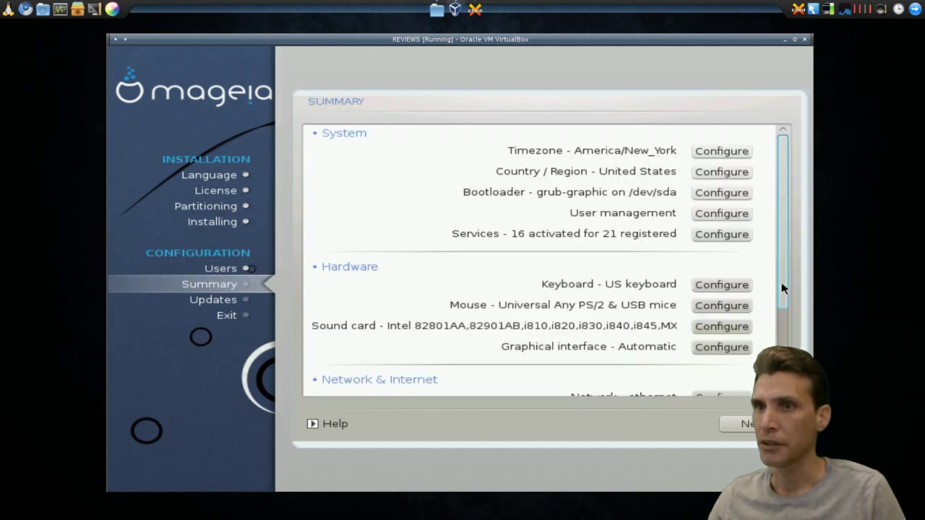
pyautogui.moveTo(780, 289); pyautogui.dragTo(780, 350)
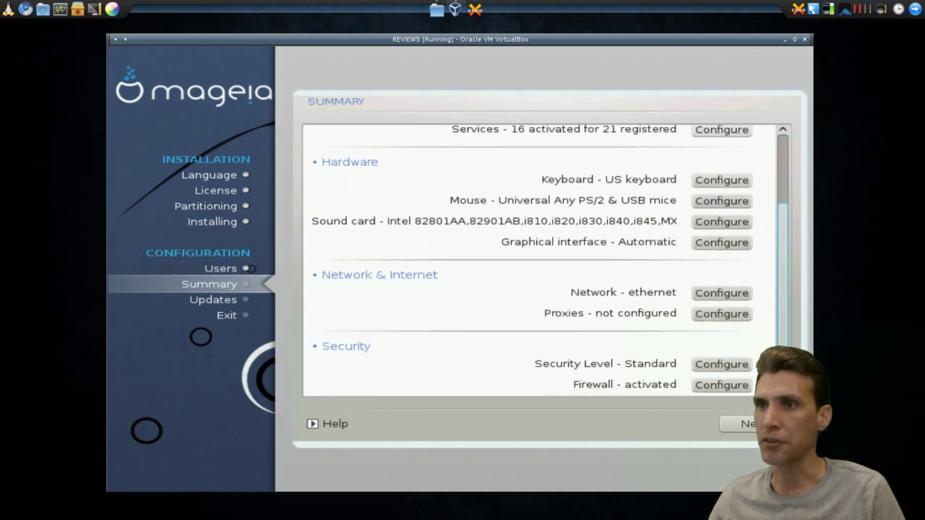
pyautogui.click(719, 243)
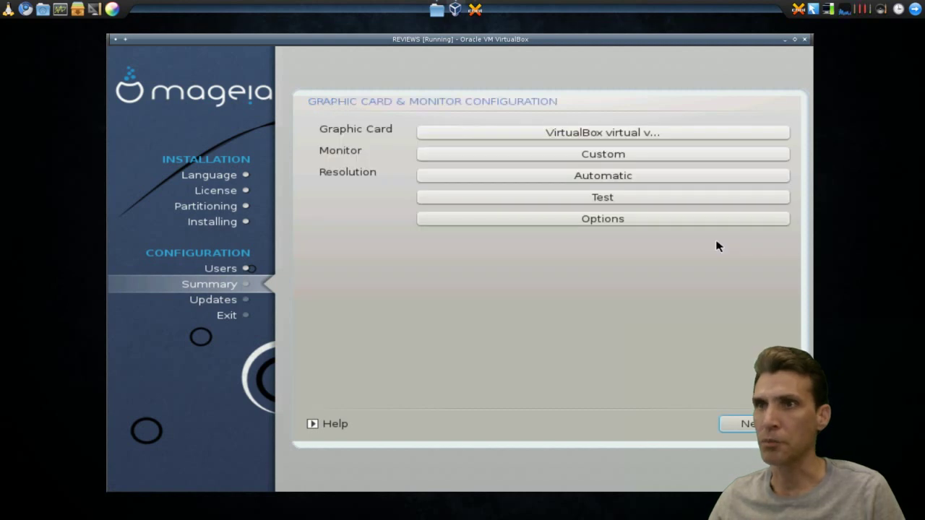
pyautogui.click(549, 133)
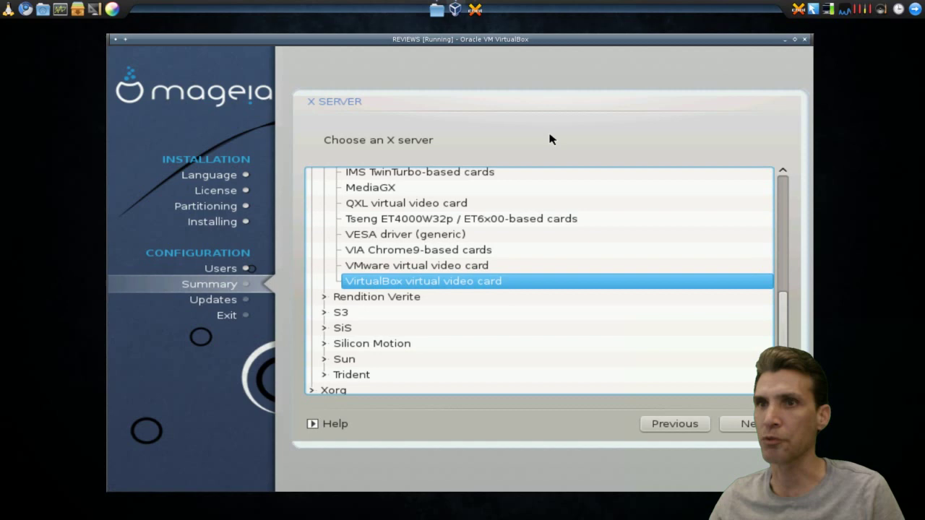
pyautogui.click(733, 424)
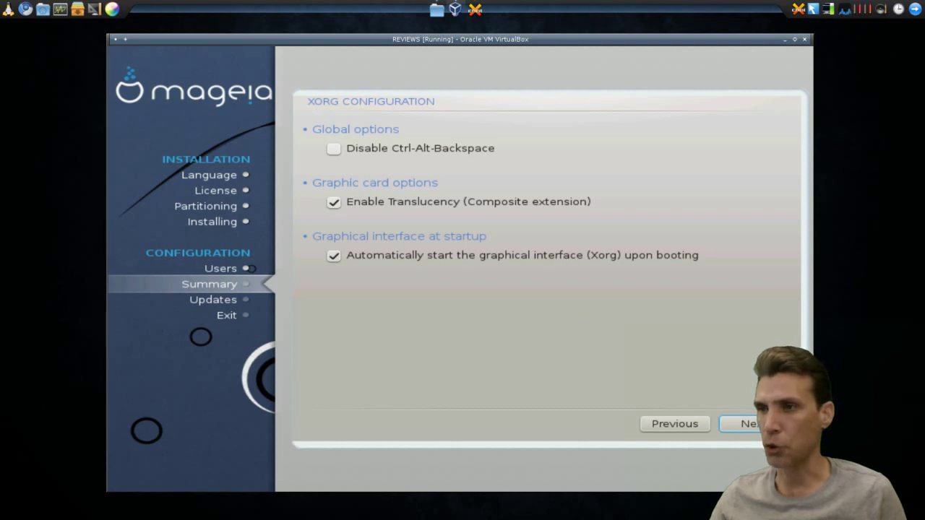
# Accept the Xorg settings with Translucency and automatic graphical startup left checked.
pyautogui.click(755, 425)
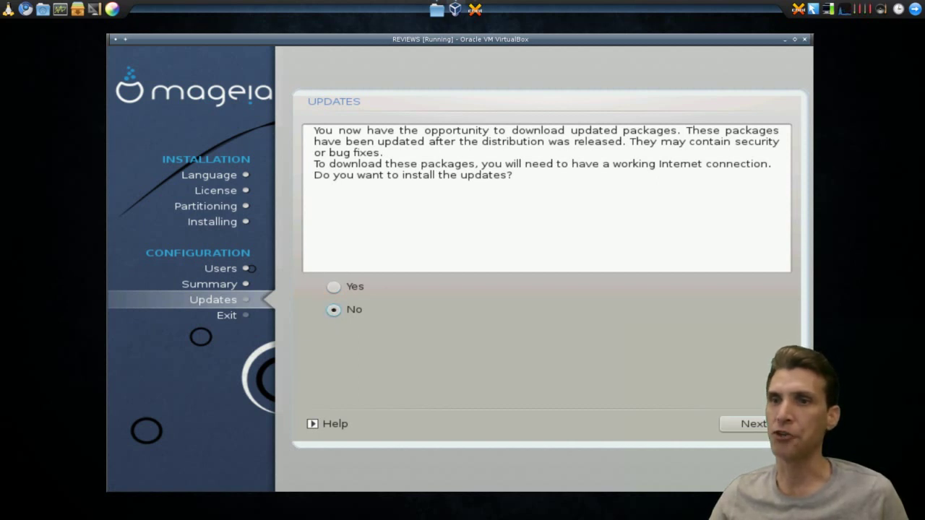
# Decline downloading updated packages and proceed to finish the installation.
pyautogui.click(752, 424)
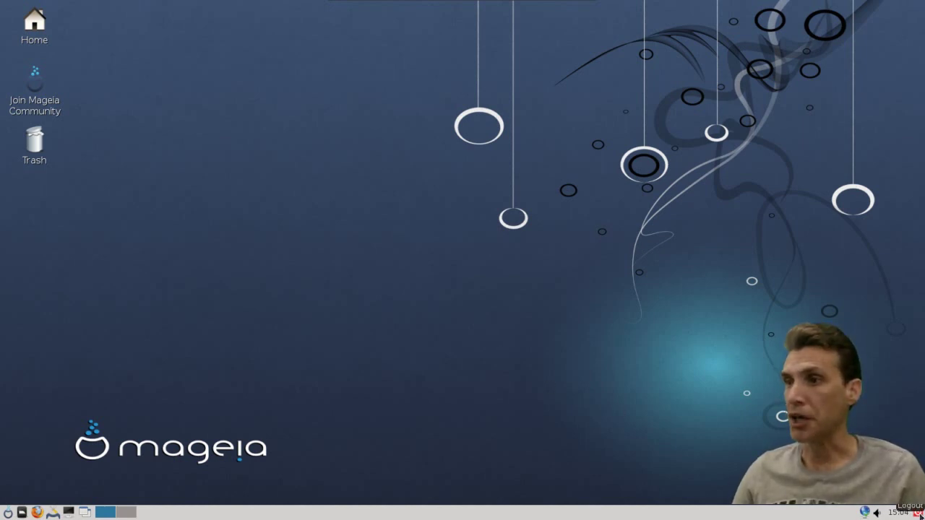
# Launch Mageia Control Center from the taskbar to view its Software Management tools.
pyautogui.moveTo(902, 515)
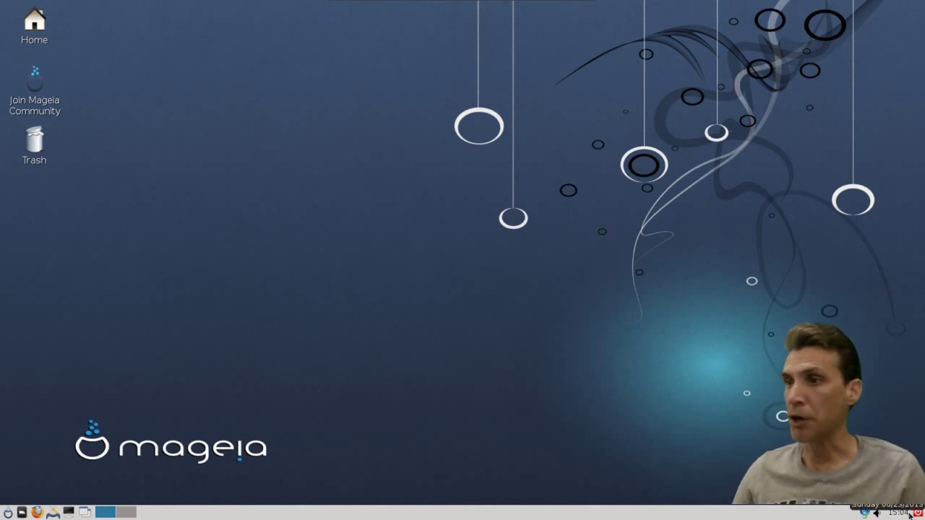
pyautogui.click(55, 516)
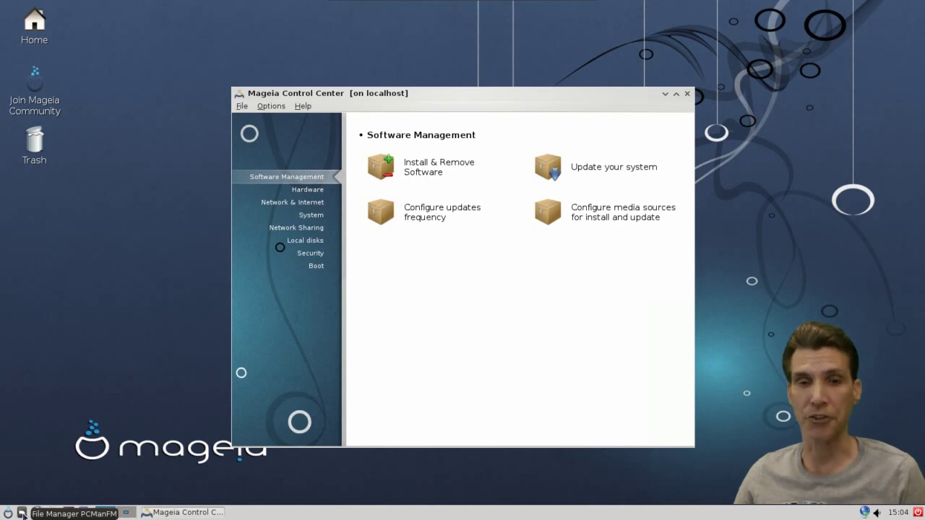
pyautogui.click(7, 513)
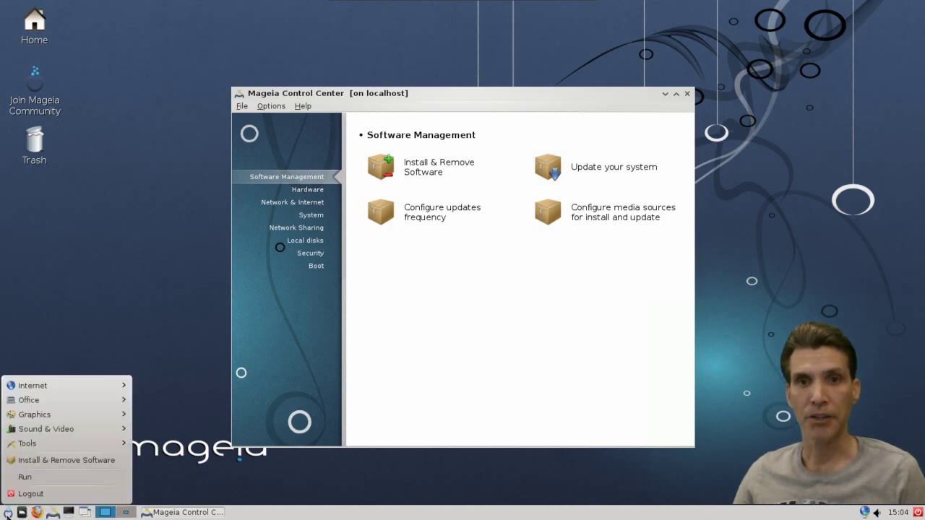
pyautogui.click(479, 379)
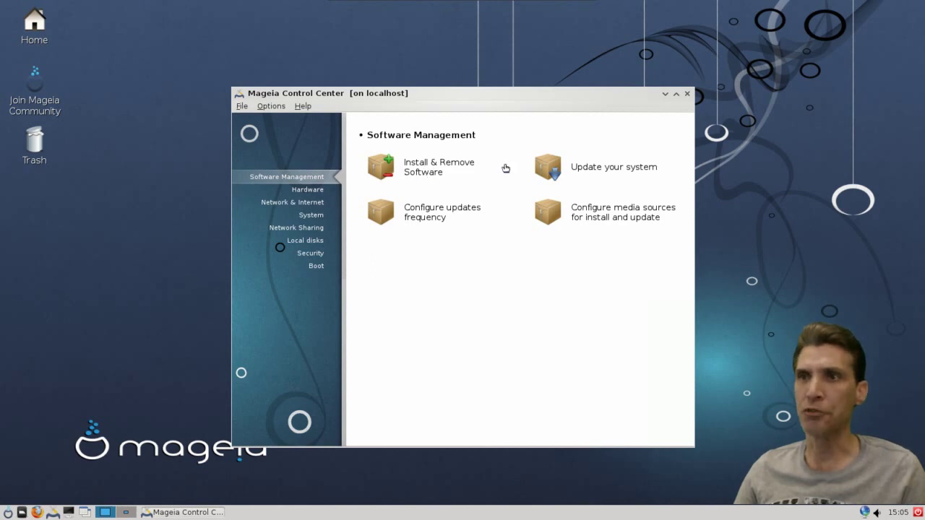
pyautogui.click(410, 169)
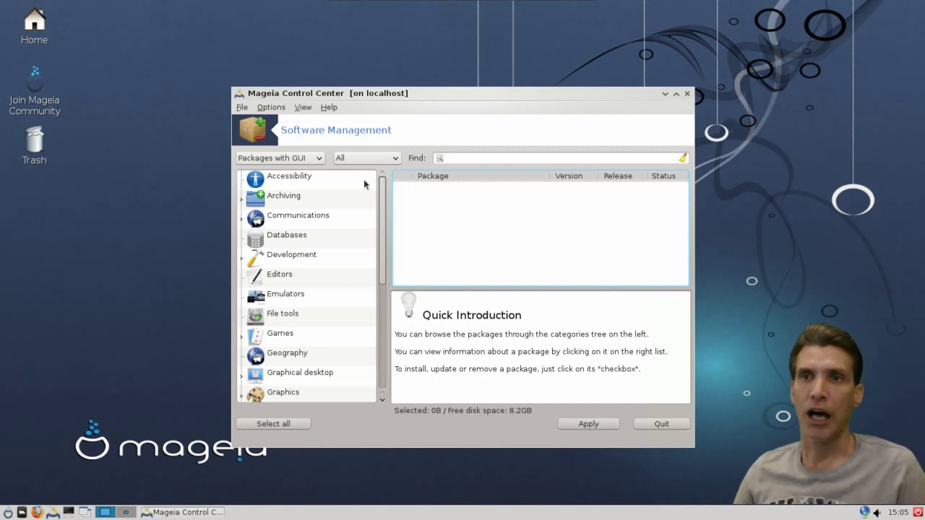
pyautogui.click(302, 158)
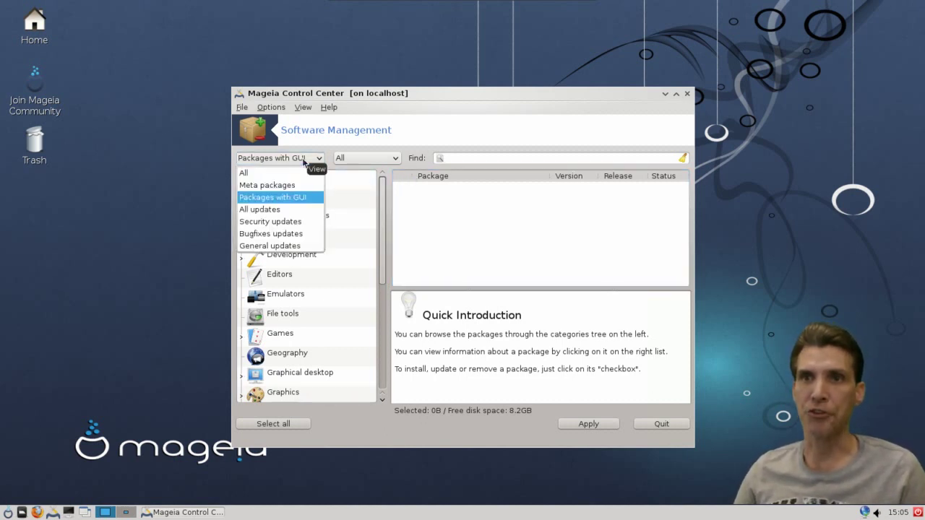
pyautogui.click(284, 202)
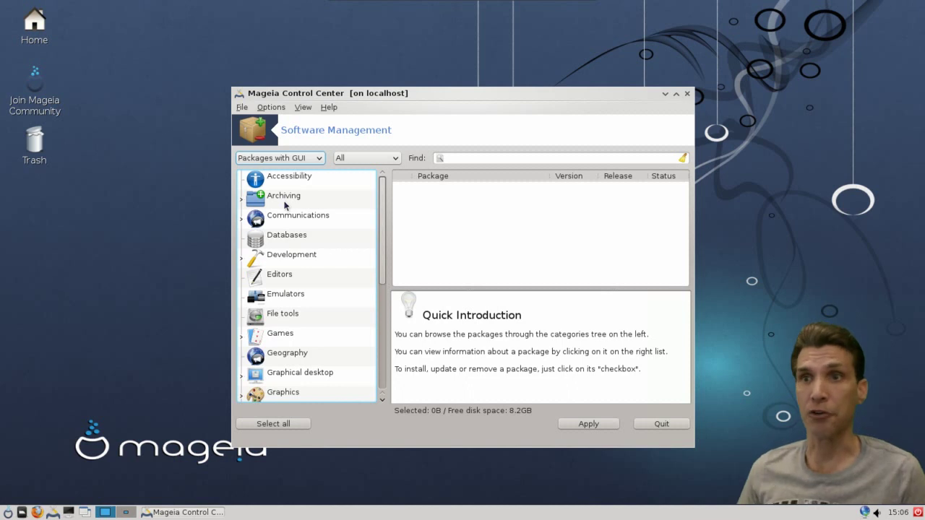
pyautogui.click(298, 159)
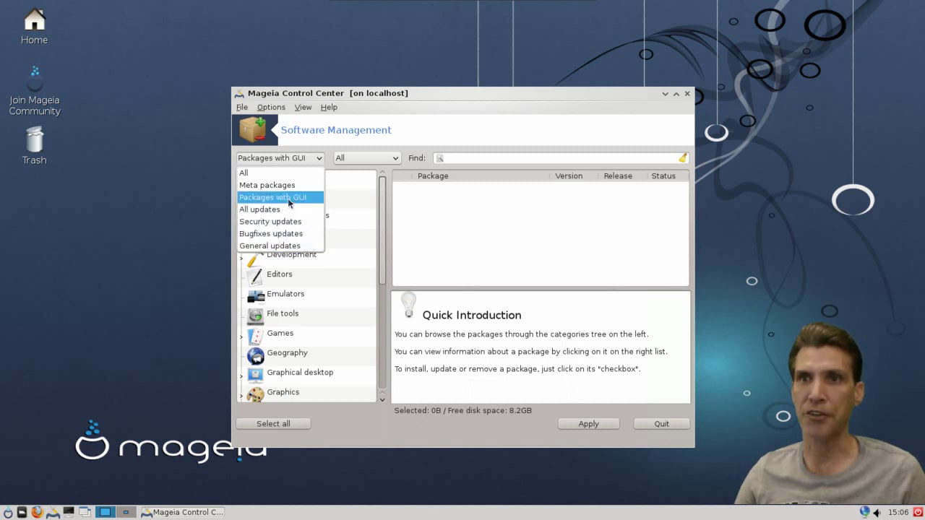
pyautogui.click(319, 161)
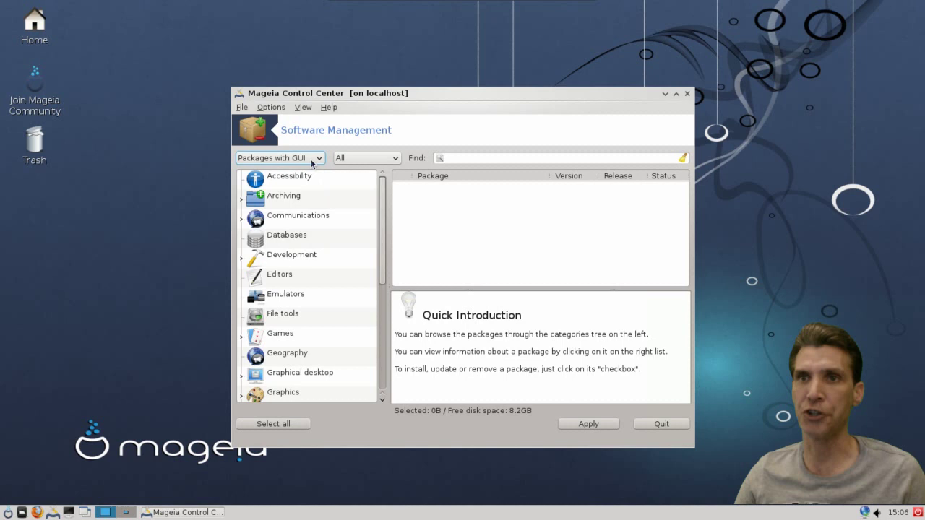
pyautogui.click(354, 161)
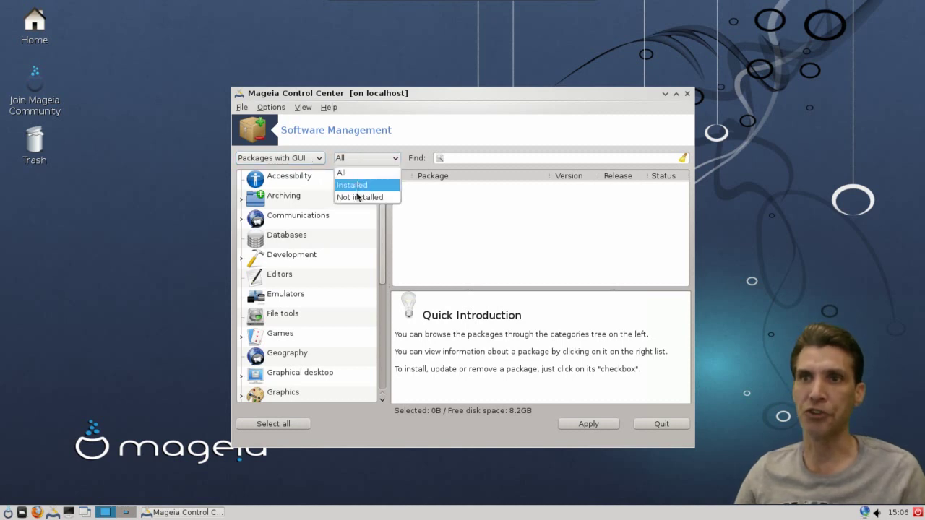
pyautogui.click(370, 160)
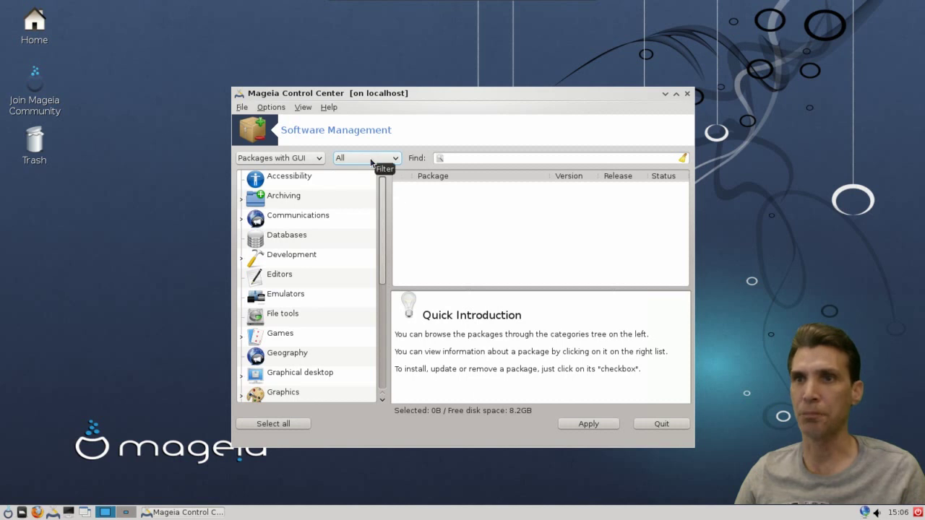
# Expand Games and list the Arcade, Boards, Cards and Puzzles packages in turn.
pyautogui.click(275, 336)
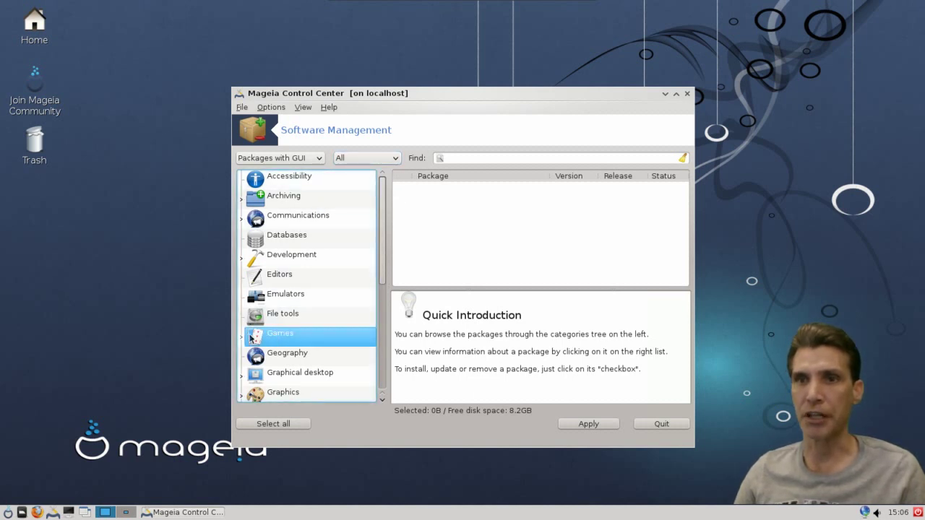
pyautogui.click(243, 337)
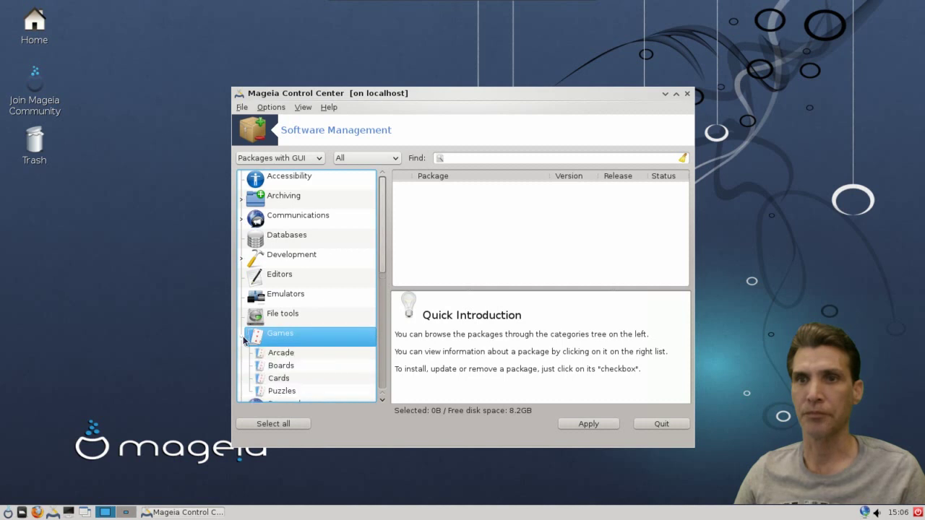
pyautogui.click(280, 354)
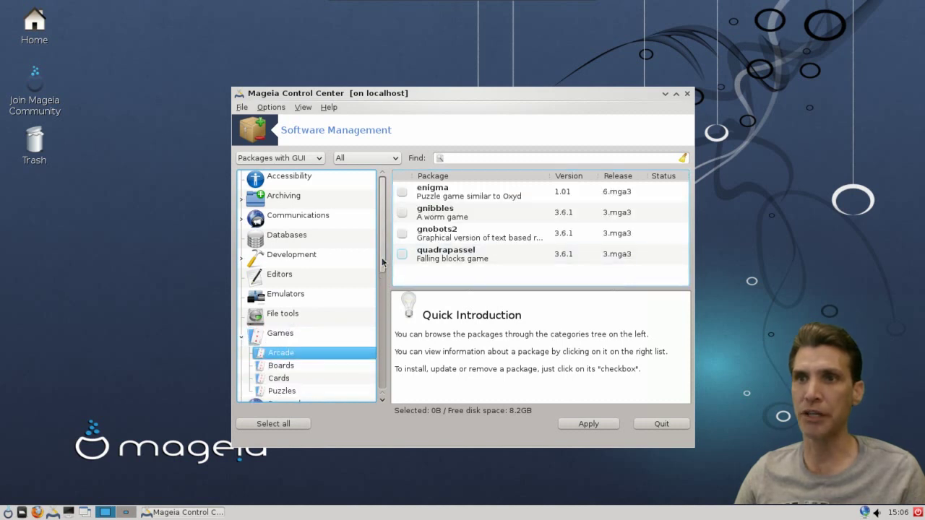
pyautogui.moveTo(381, 257); pyautogui.dragTo(381, 319)
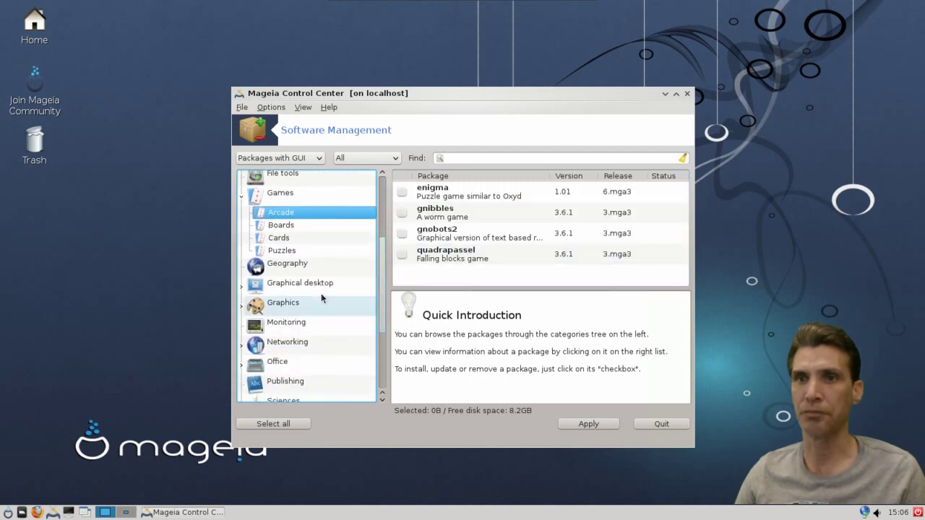
pyautogui.click(260, 227)
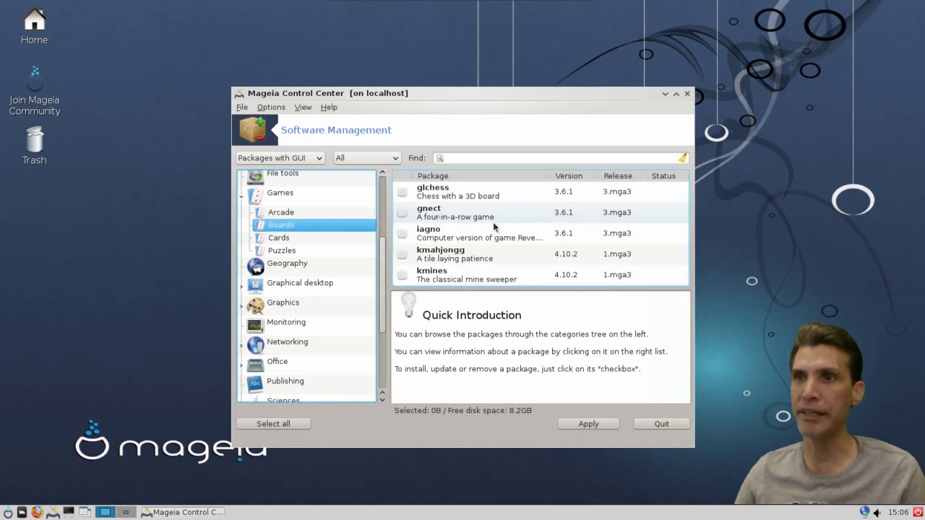
pyautogui.click(286, 240)
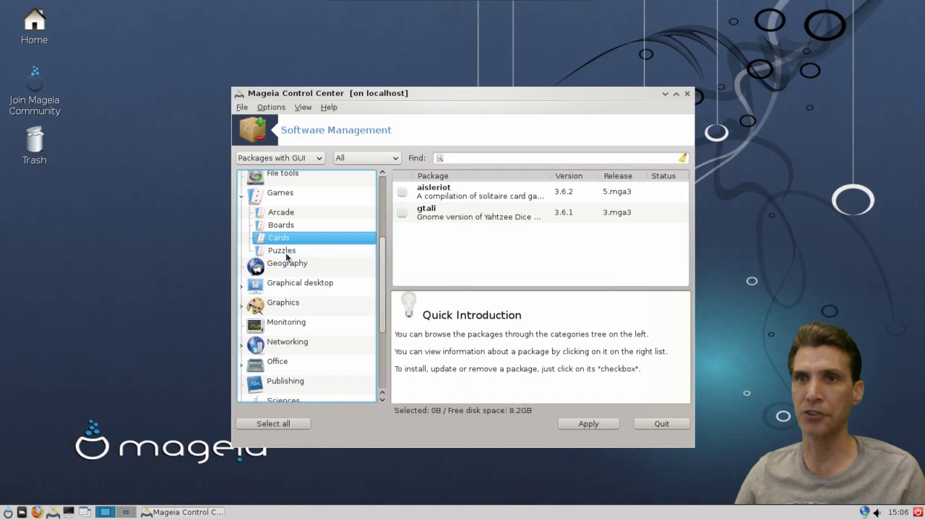
pyautogui.click(286, 255)
# Scroll through the Puzzles list, collapse Games and quit the package manager with Ctrl+Q.
pyautogui.scroll(-3, 558, 228)
pyautogui.scroll(3, 558, 228)
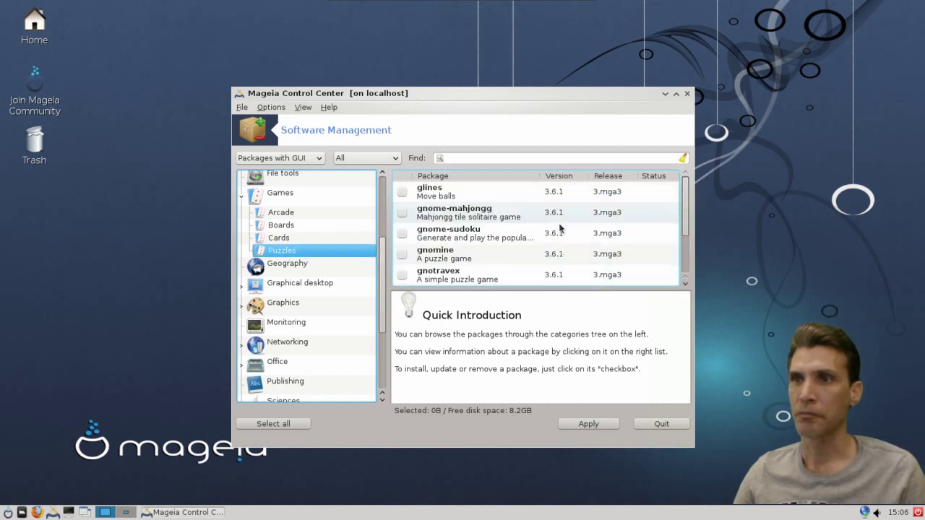
pyautogui.scroll(-3, 536, 245)
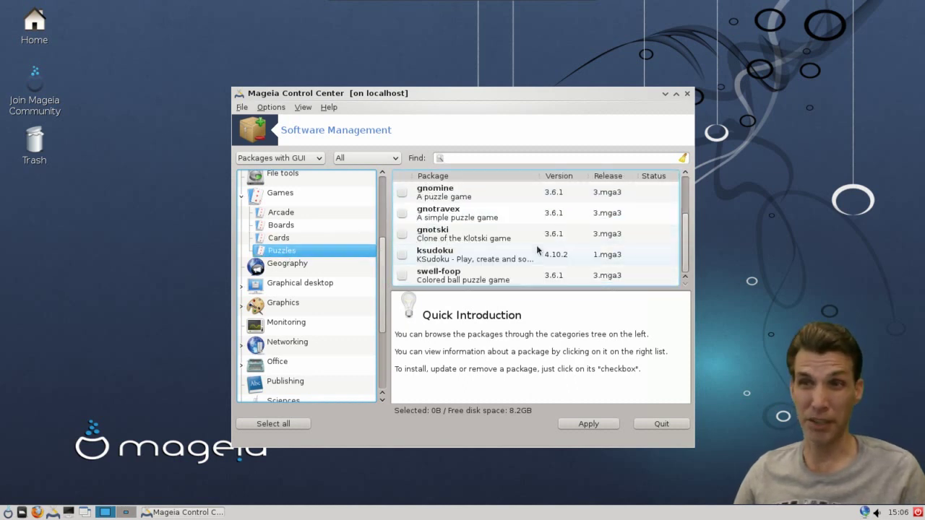
pyautogui.click(241, 200)
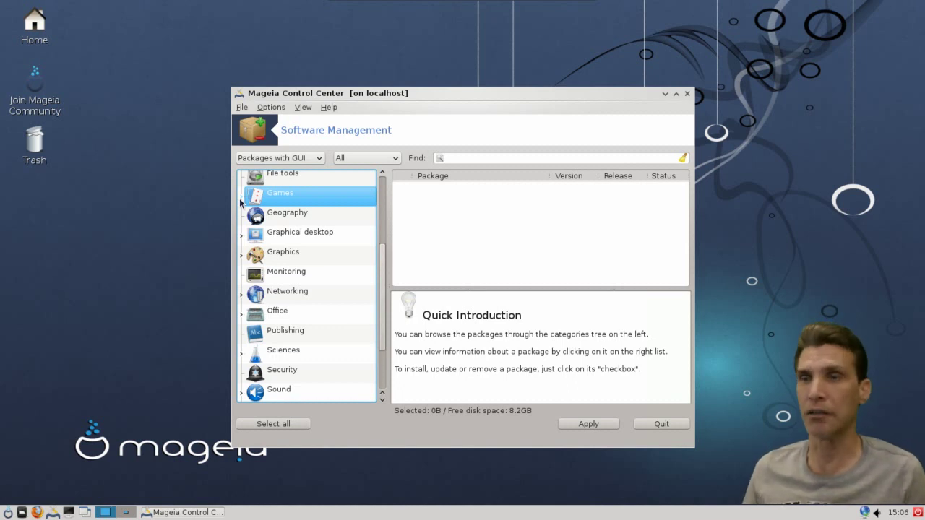
pyautogui.hotkey('ctrl', 'q')
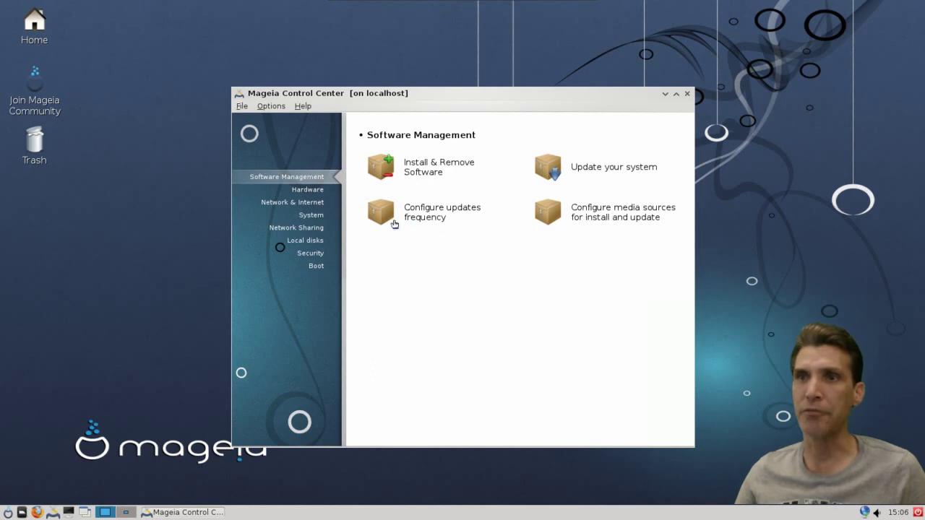
# Look over the Hardware, Network & Internet and System tool pages.
pyautogui.click(319, 192)
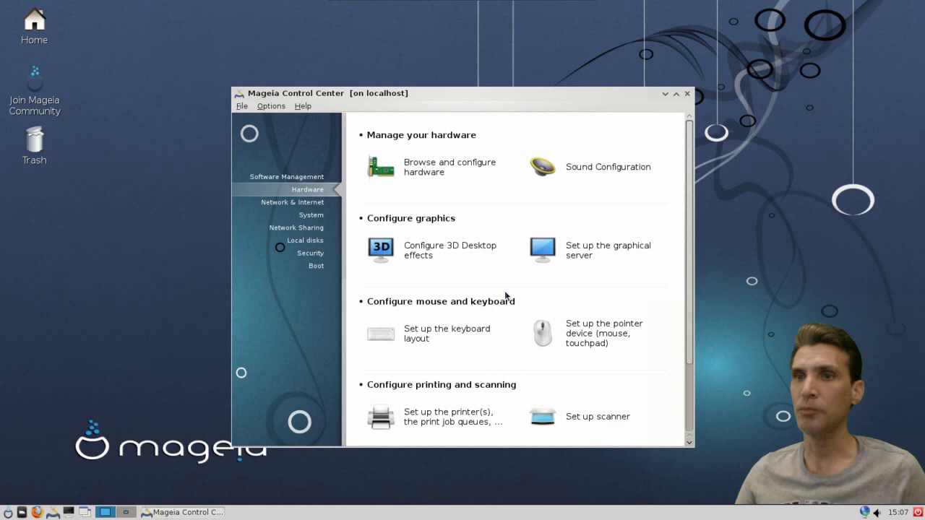
pyautogui.scroll(-3, 506, 295)
pyautogui.scroll(3, 509, 295)
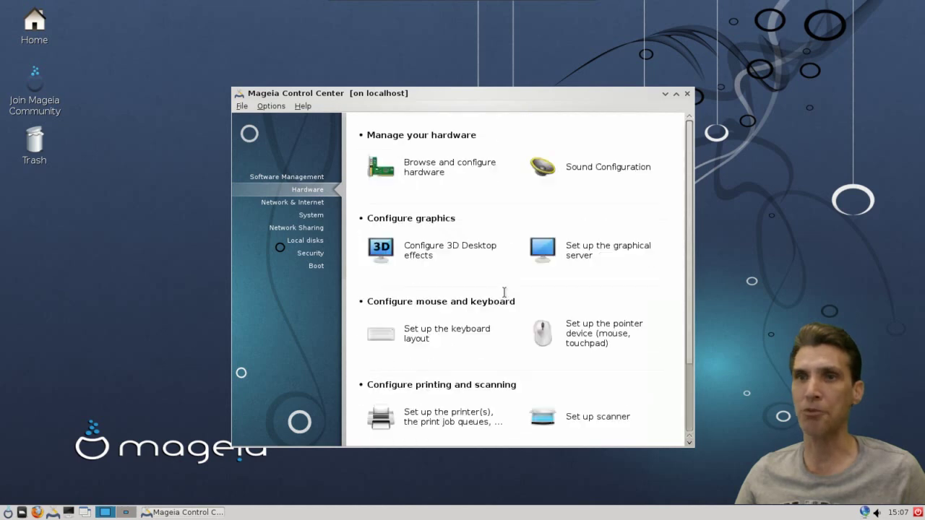
pyautogui.click(309, 205)
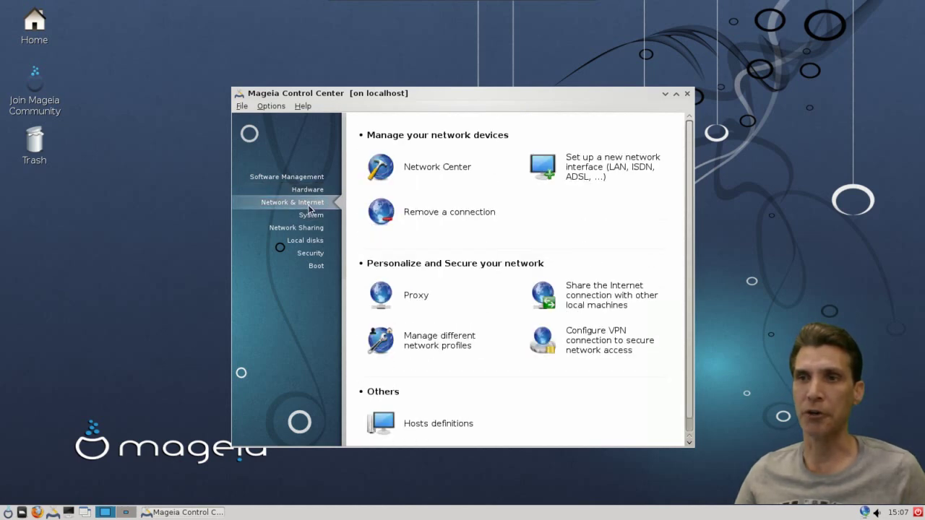
pyautogui.click(310, 215)
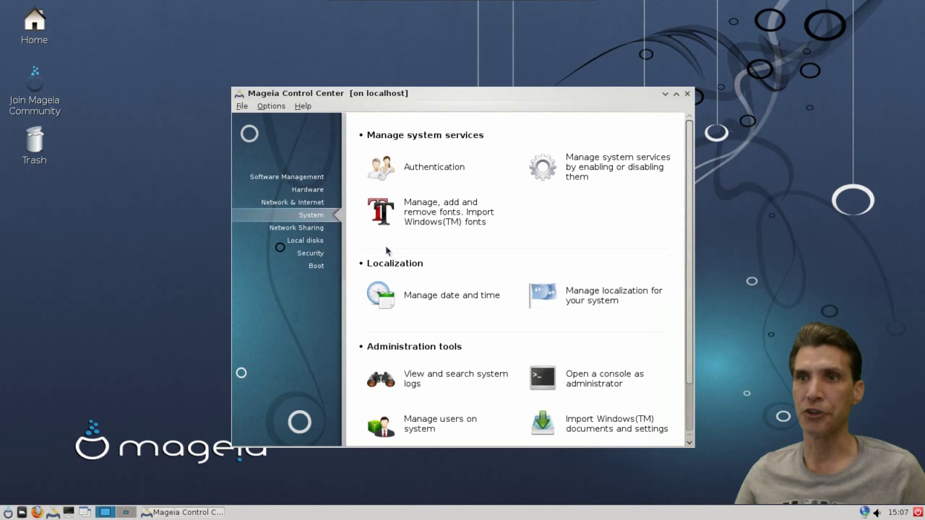
pyautogui.scroll(-3, 480, 301)
pyautogui.scroll(3, 480, 301)
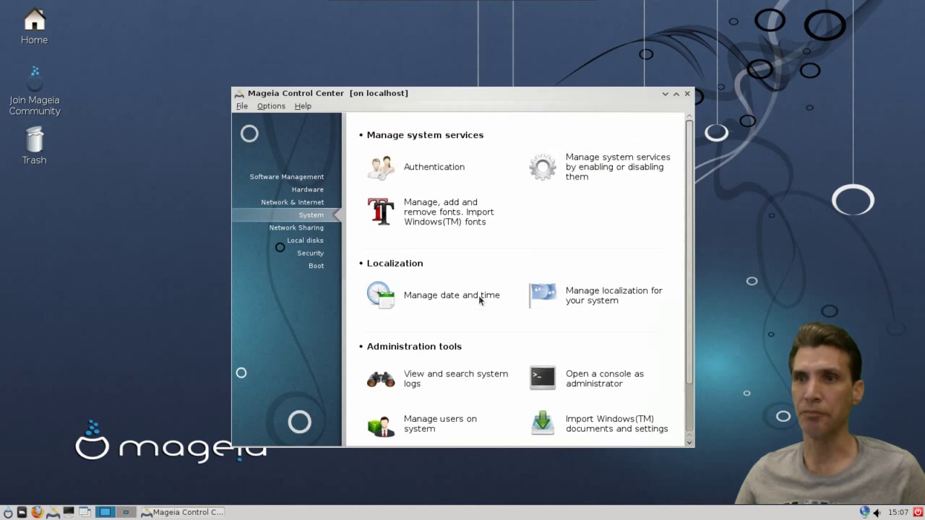
# Look over the Network Sharing, Local disks, Security and Boot pages, then quit with Ctrl+Q.
pyautogui.click(313, 230)
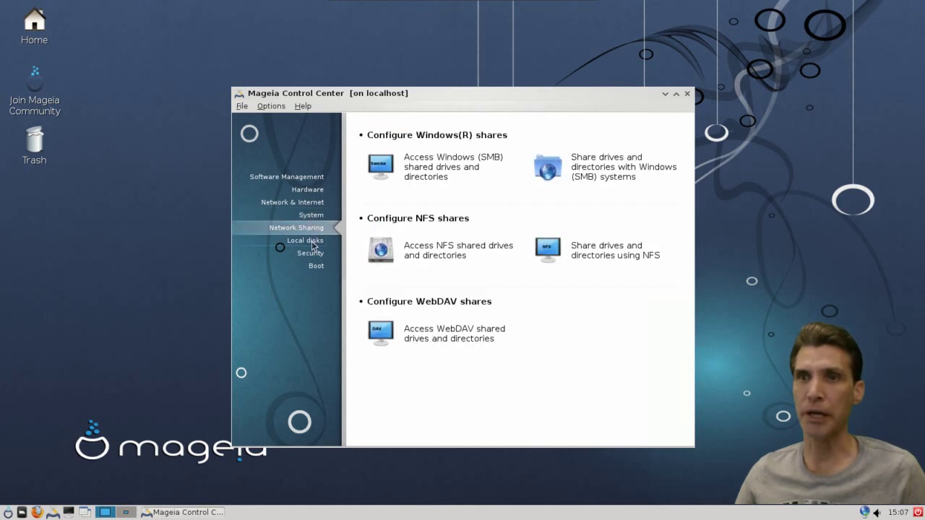
pyautogui.click(312, 242)
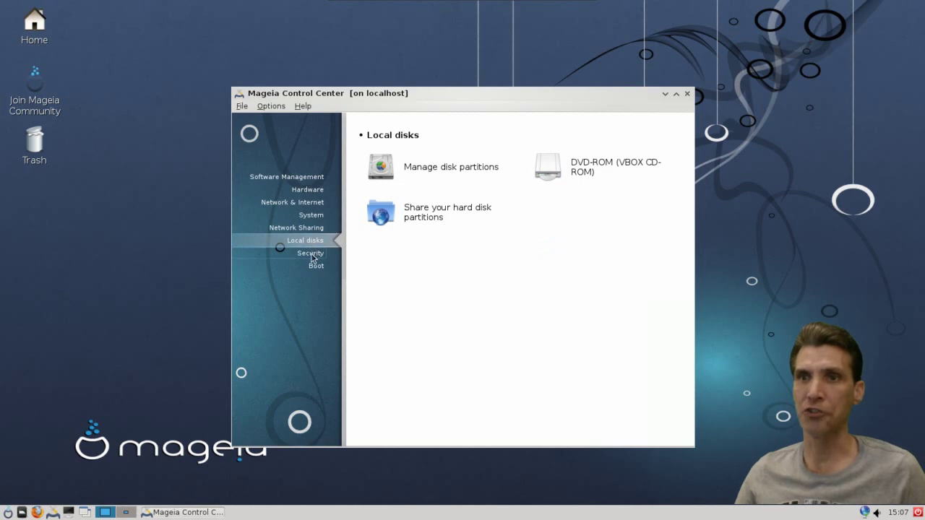
pyautogui.click(311, 253)
pyautogui.click(315, 268)
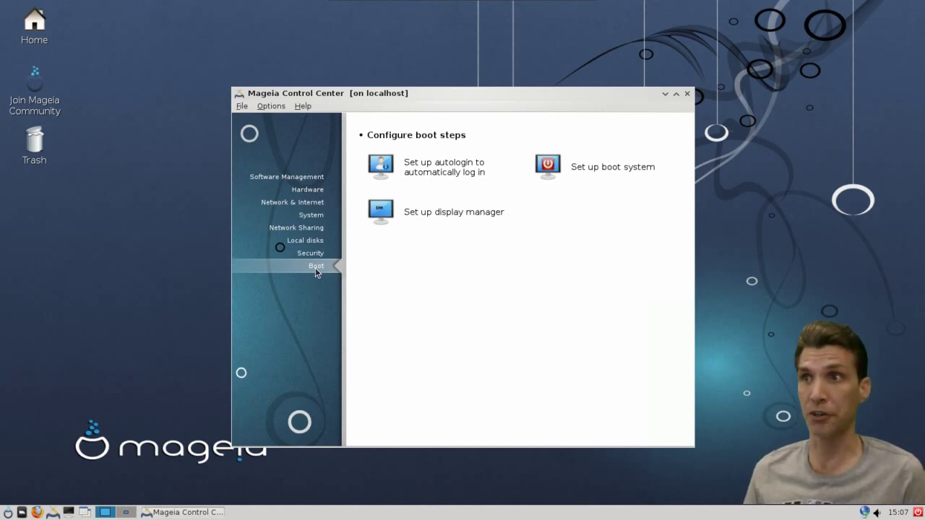
pyautogui.hotkey('ctrl', 'q')
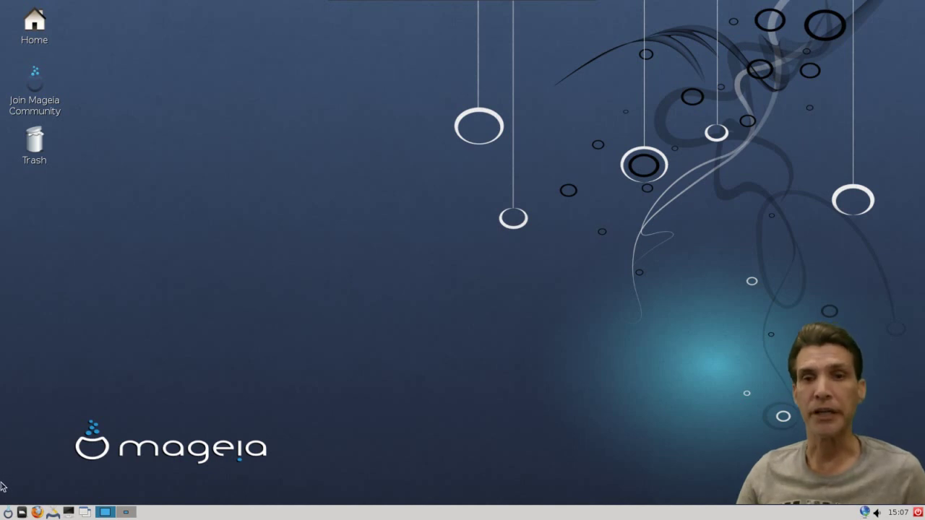
# Show the LXDE application menu's Office, Graphics, Sound & Video and Tools submenus.
pyautogui.click(8, 513)
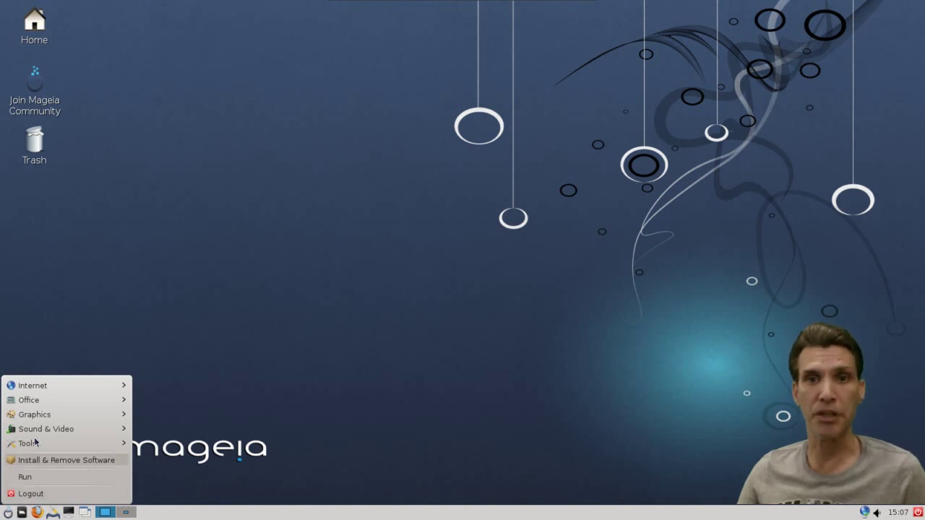
pyautogui.moveTo(53, 392)
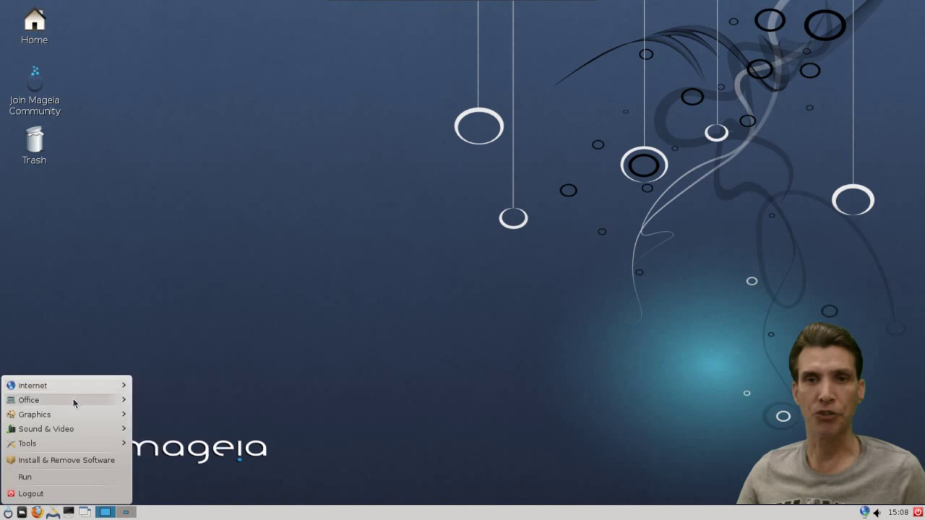
pyautogui.moveTo(74, 404)
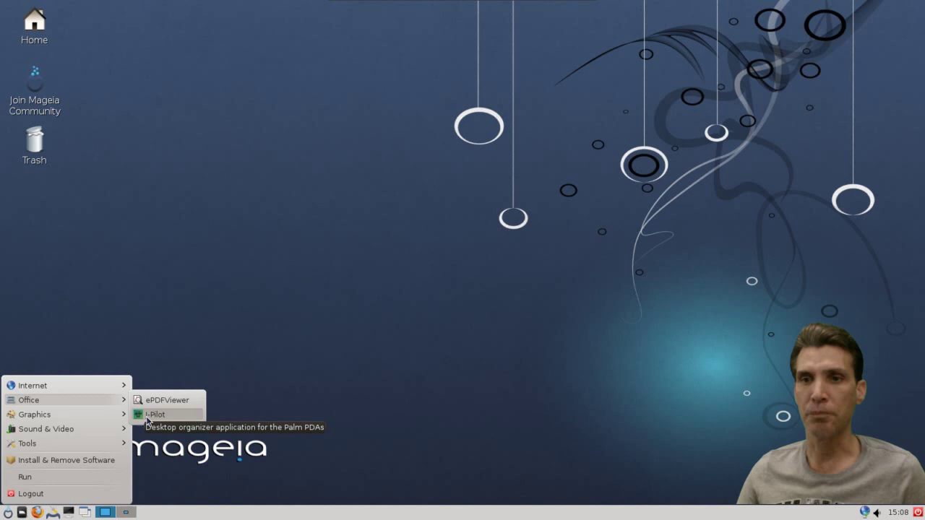
pyautogui.moveTo(118, 418)
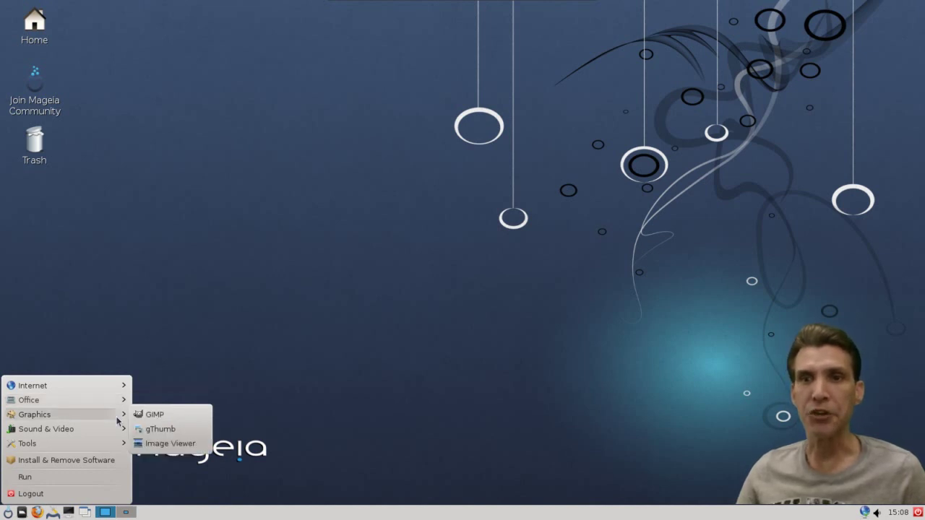
pyautogui.moveTo(101, 431)
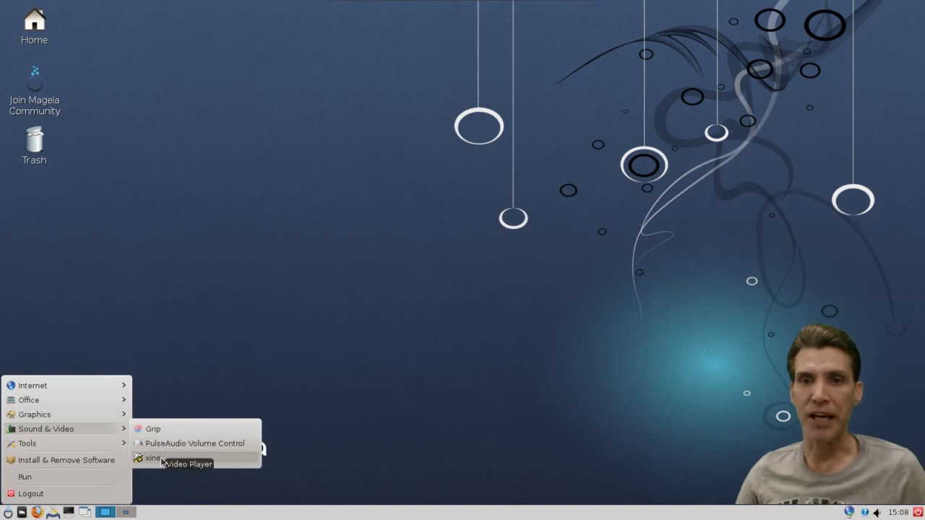
pyautogui.moveTo(43, 443)
pyautogui.moveTo(177, 307)
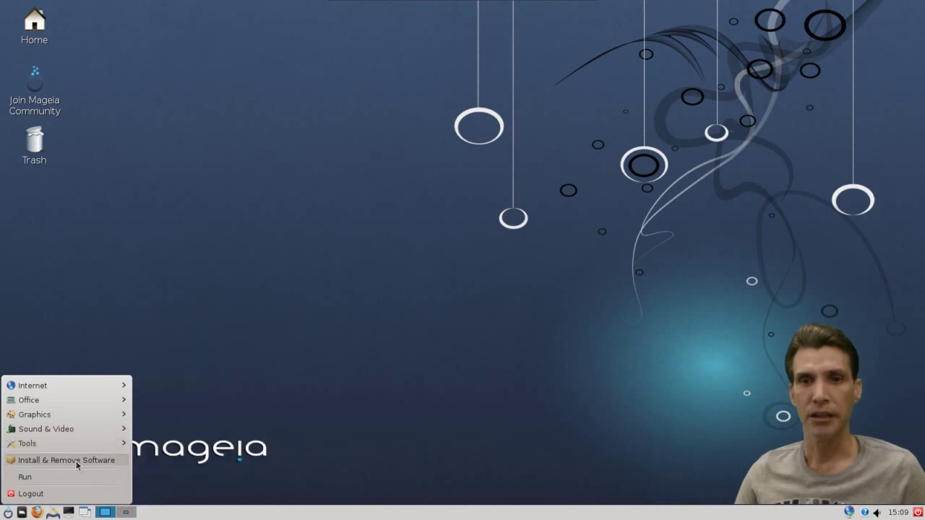
# Check the desktop's right-click menu, then show the panel's About dialog for LXPanel 0.5.10.
pyautogui.click(324, 233)
pyautogui.rightClick(322, 230)
pyautogui.moveTo(375, 242)
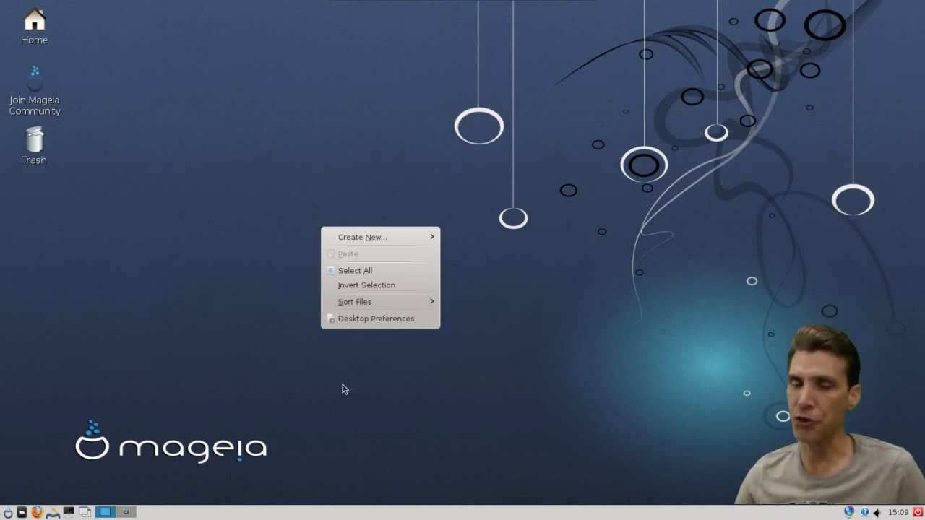
pyautogui.rightClick(395, 516)
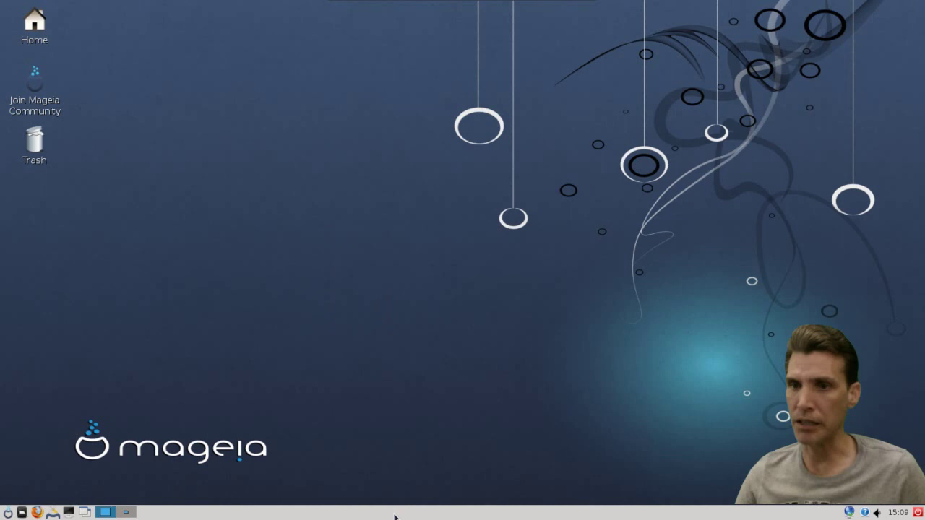
pyautogui.rightClick(396, 515)
pyautogui.click(416, 504)
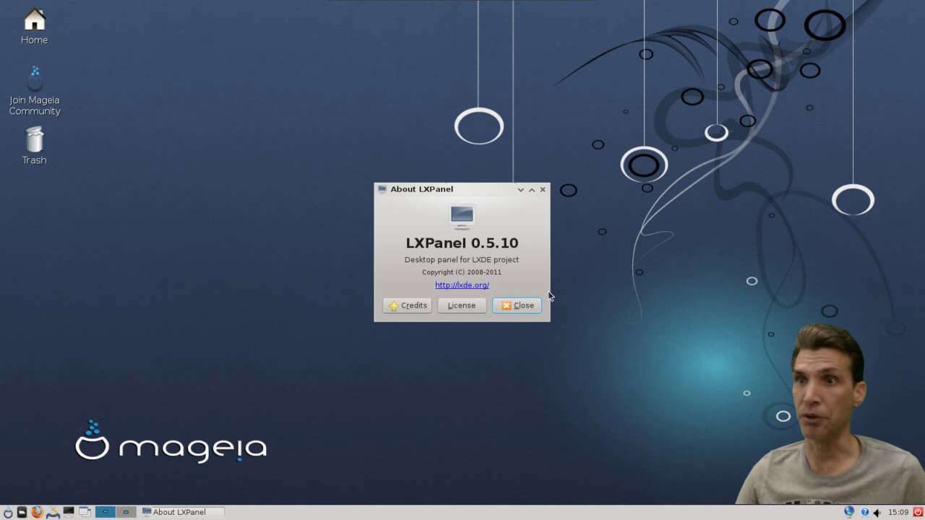
# Close the About dialog and run uname -r in LXTerminal to show kernel 3.8.13-desktop-1.mga3.
pyautogui.click(543, 190)
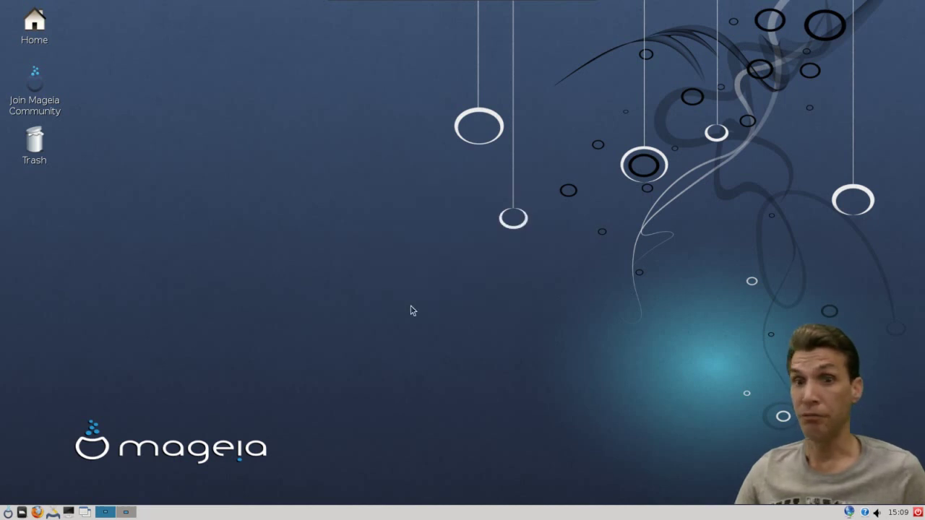
pyautogui.click(68, 513)
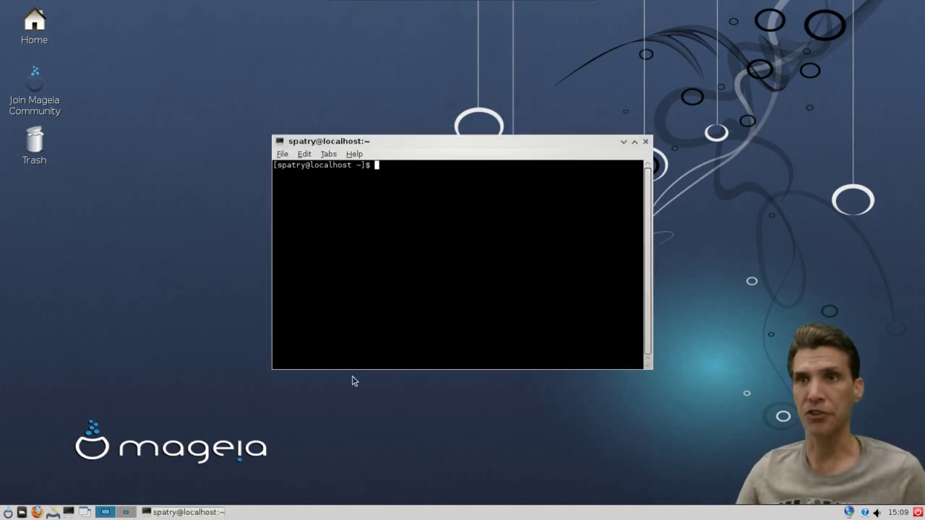
pyautogui.write('uname -r')
pyautogui.press('Return')
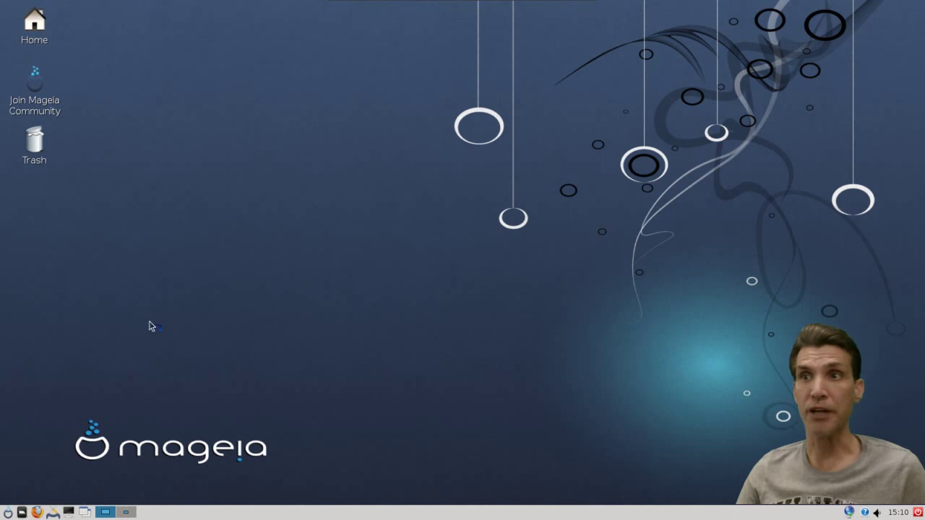
# Browse the submenus of the LXDE application menu.
pyautogui.click(8, 512)
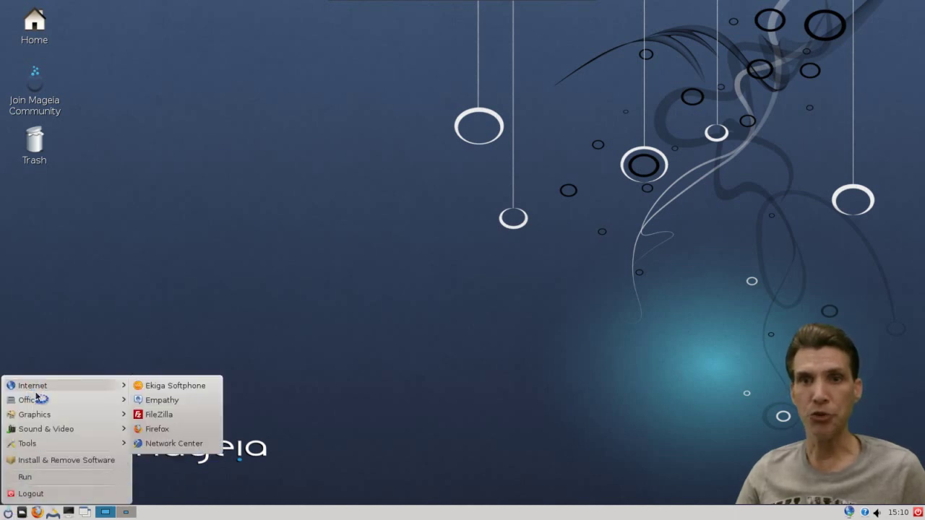
pyautogui.moveTo(34, 402)
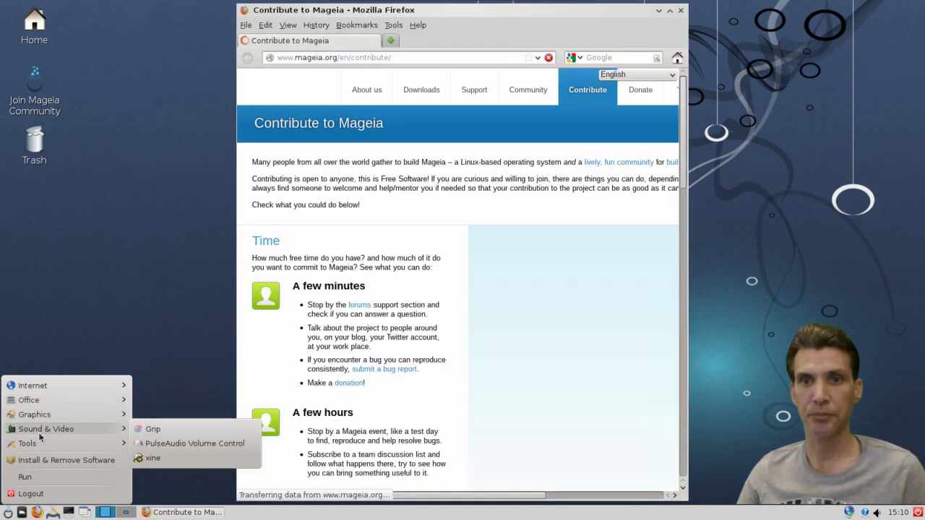
pyautogui.moveTo(37, 447)
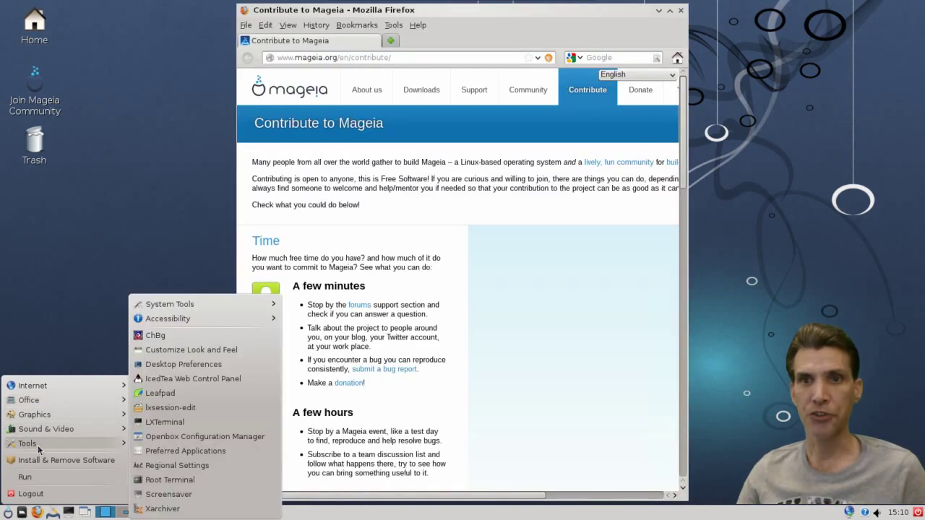
pyautogui.moveTo(205, 309)
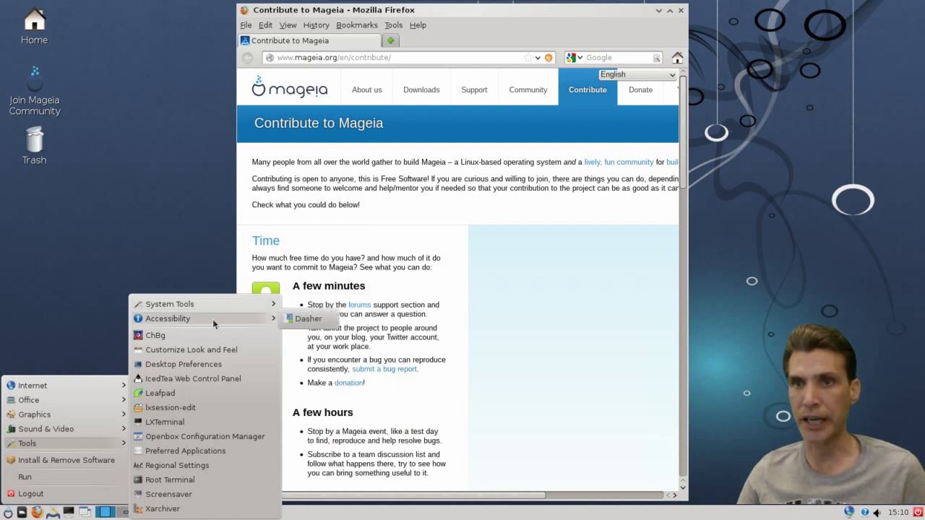
# Widen the Firefox window to fit the Mageia site and go to its Support page.
pyautogui.click(466, 25)
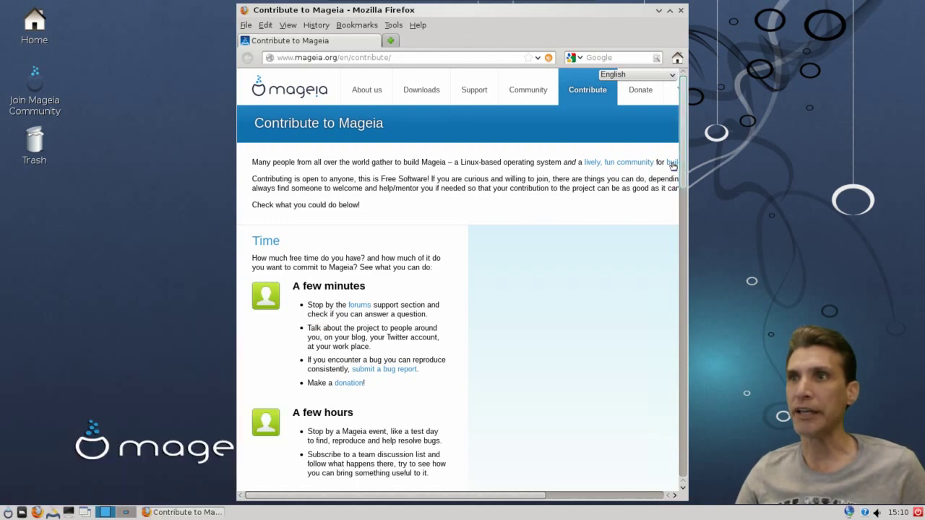
pyautogui.moveTo(688, 246); pyautogui.dragTo(880, 246)
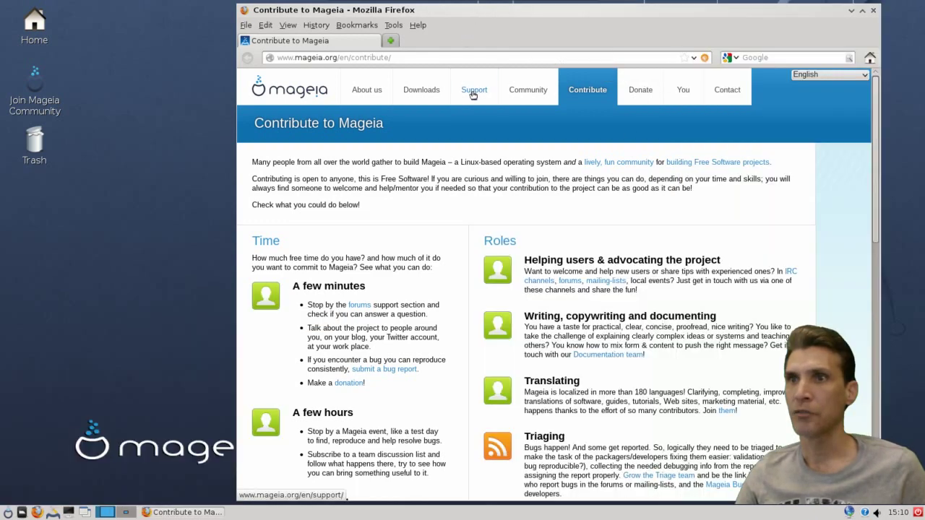
pyautogui.click(474, 92)
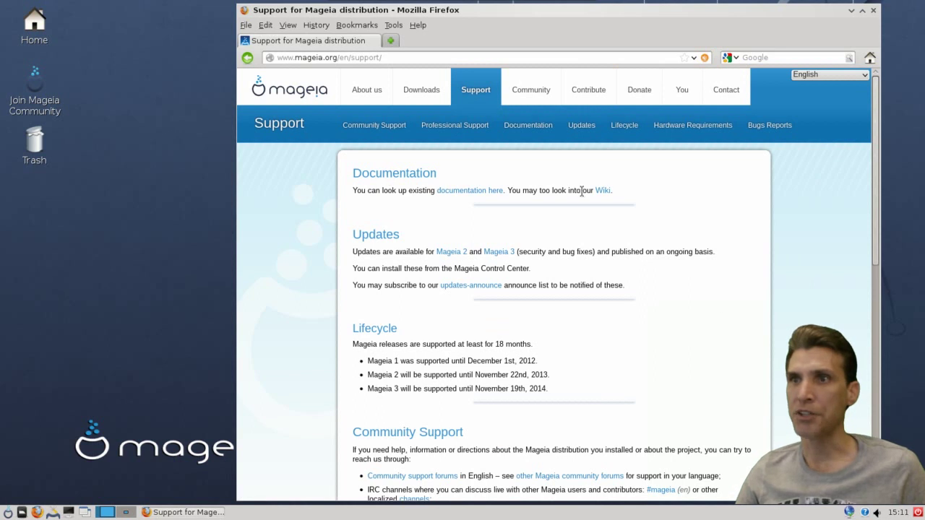
# Follow the Wiki link from Support's Documentation section and scroll the Main Page's current-release section.
pyautogui.click(603, 192)
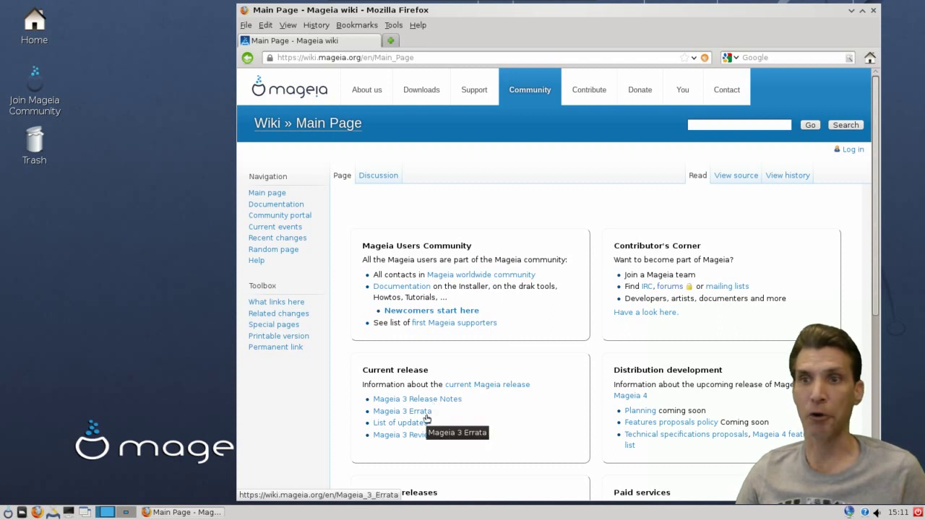
pyautogui.scroll(-3, 454, 409)
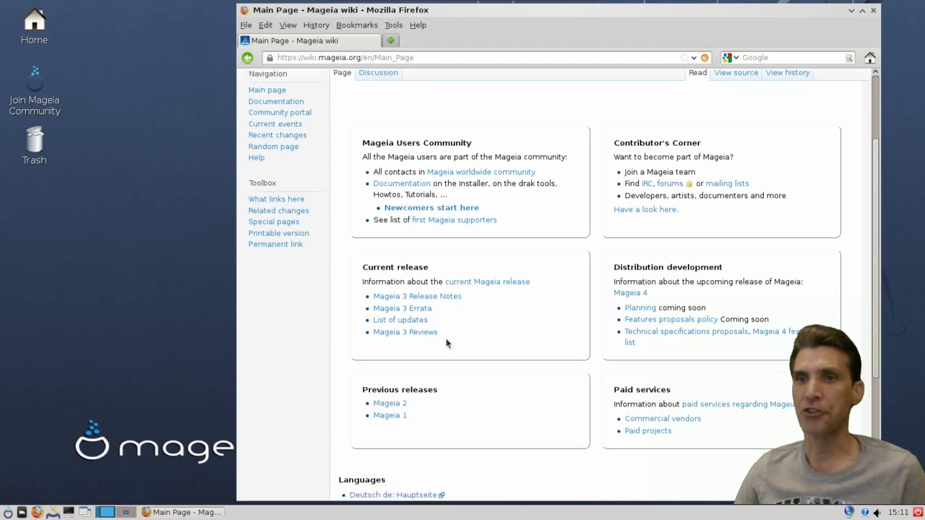
pyautogui.scroll(-2, 440, 336)
pyautogui.scroll(5, 529, 421)
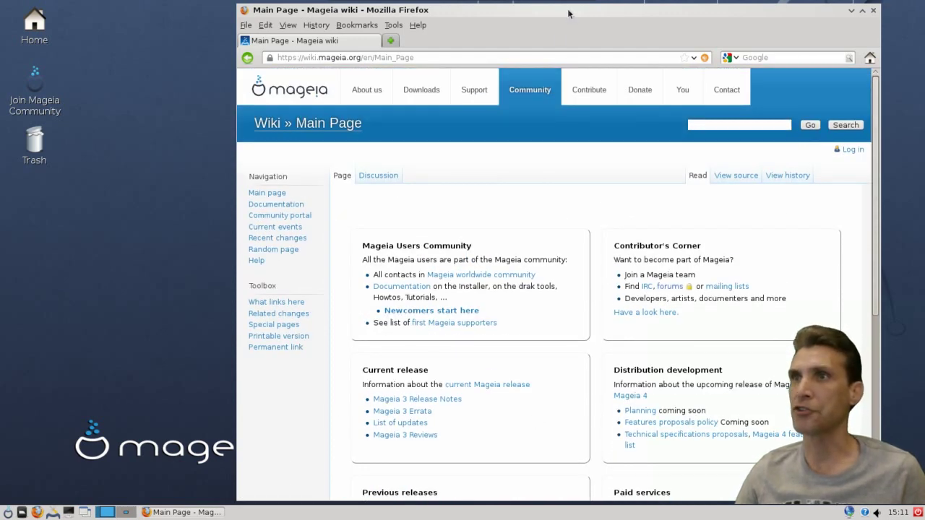
# Shift the Firefox window about 100 px further left on the desktop.
pyautogui.moveTo(568, 13); pyautogui.dragTo(495, 13)
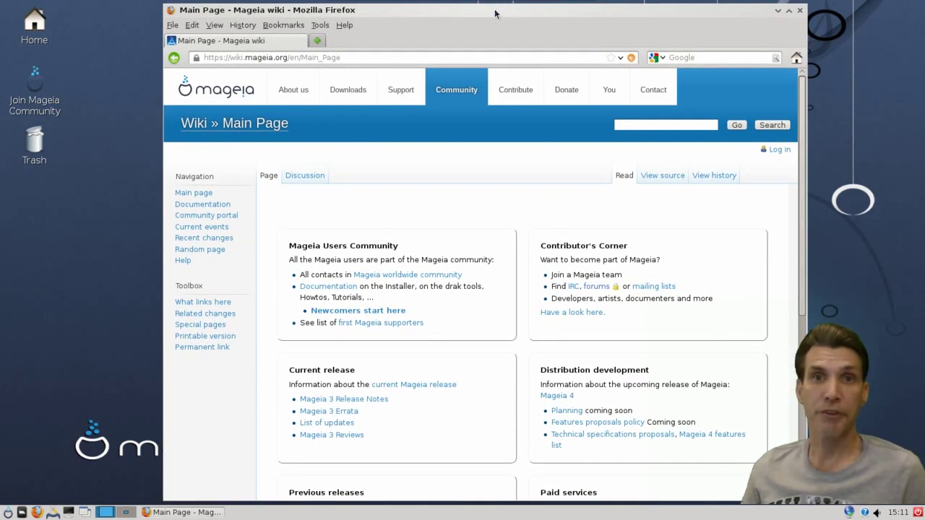